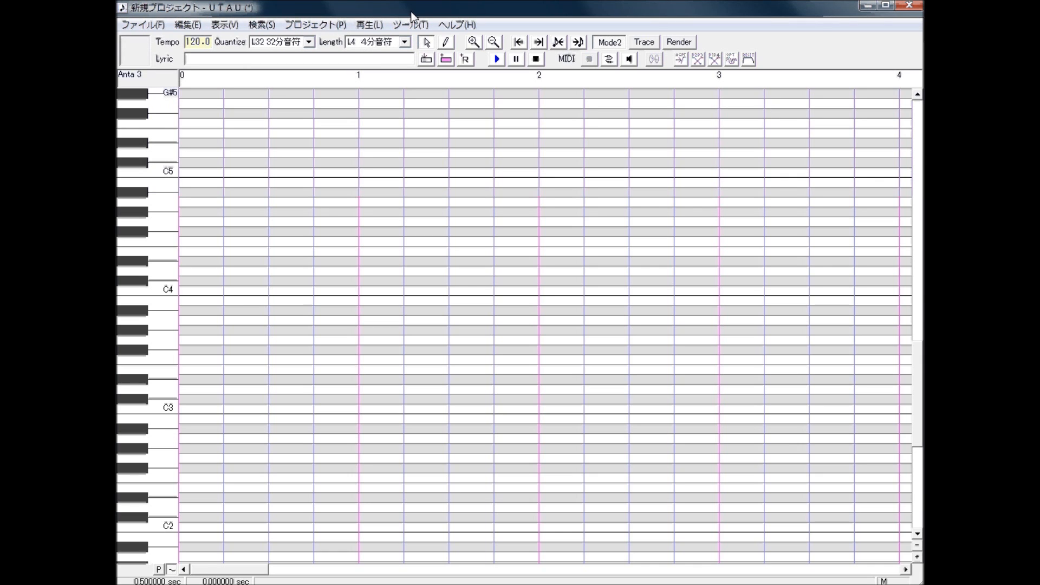
Step: Open the Anta 3 voicebank's sample settings, select ga.wav, and launch its waveform editor in a clear spot
left_click(411, 24)
left_click(449, 58)
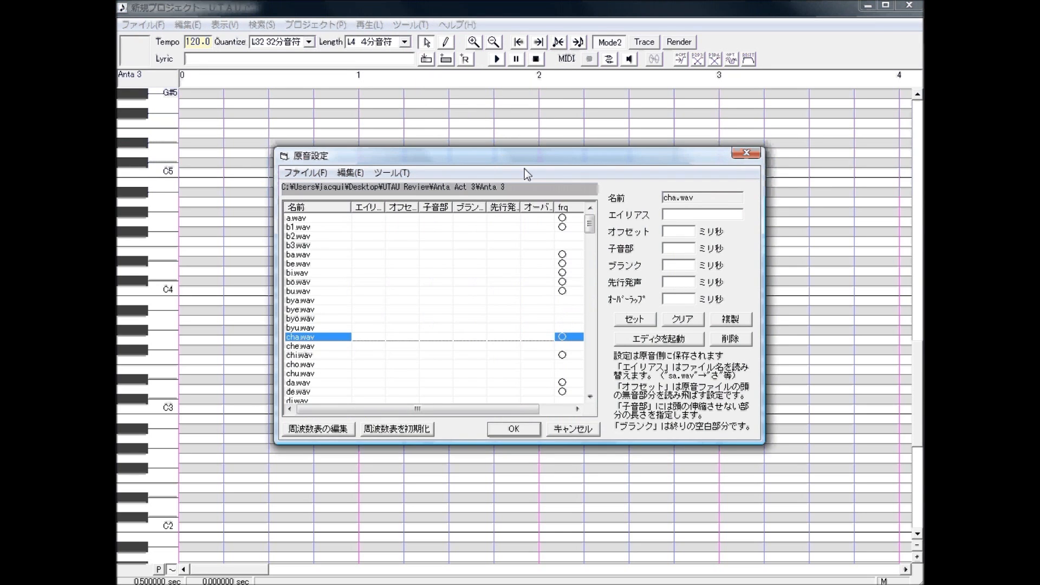
left_click_drag(526, 153, 542, 143)
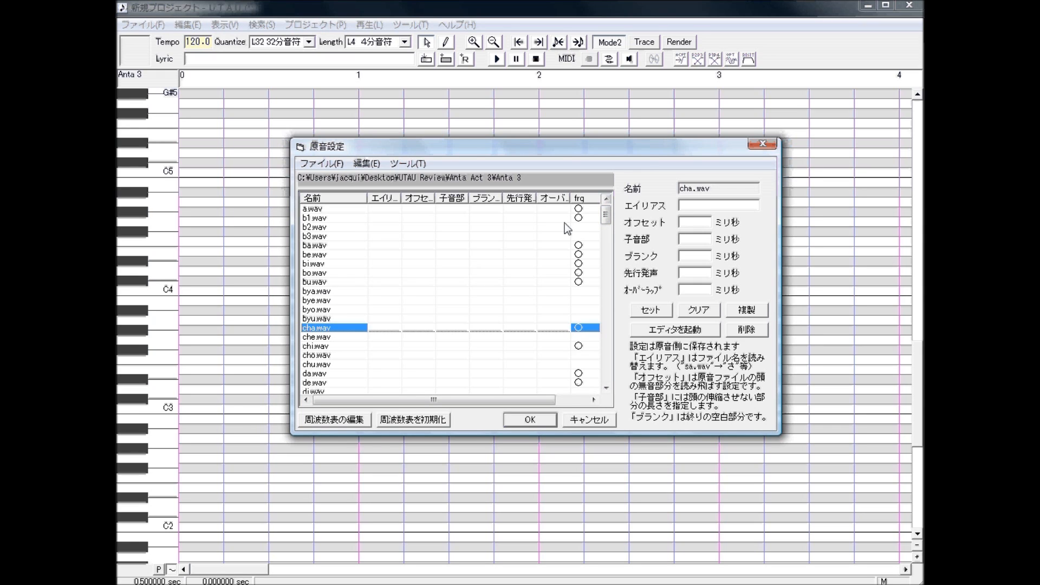
mouse_move(612, 214)
left_mouse_down()
mouse_move(618, 238)
mouse_move(628, 223)
left_mouse_up()
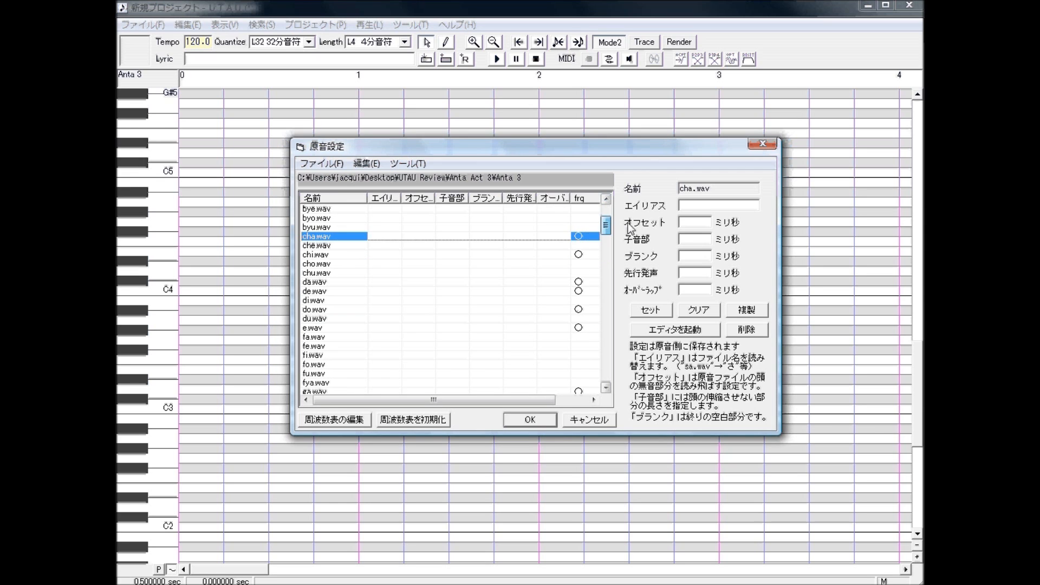
scroll(313, 312, "down", 4)
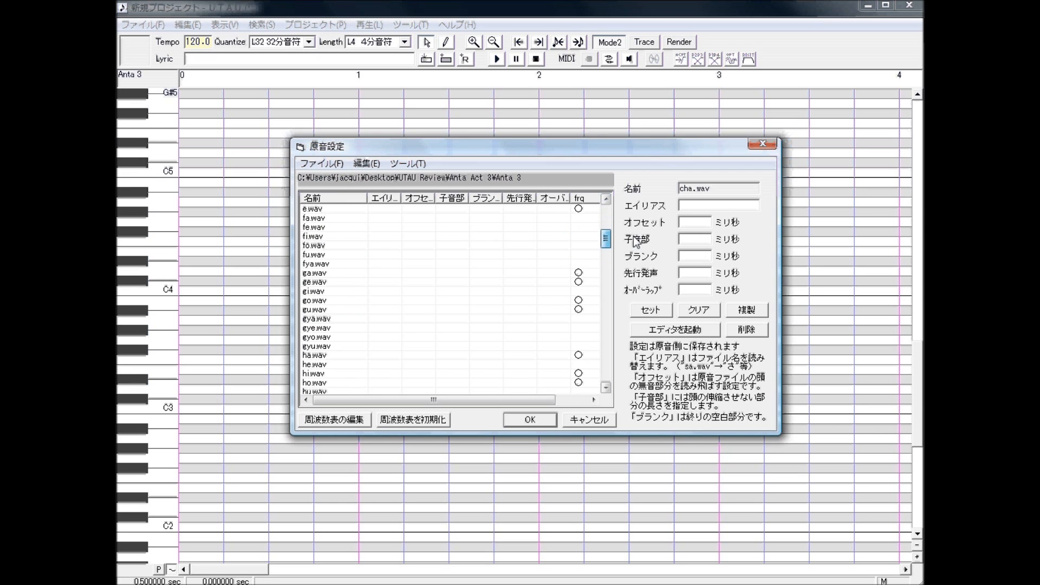
left_click(317, 273)
left_click(675, 329)
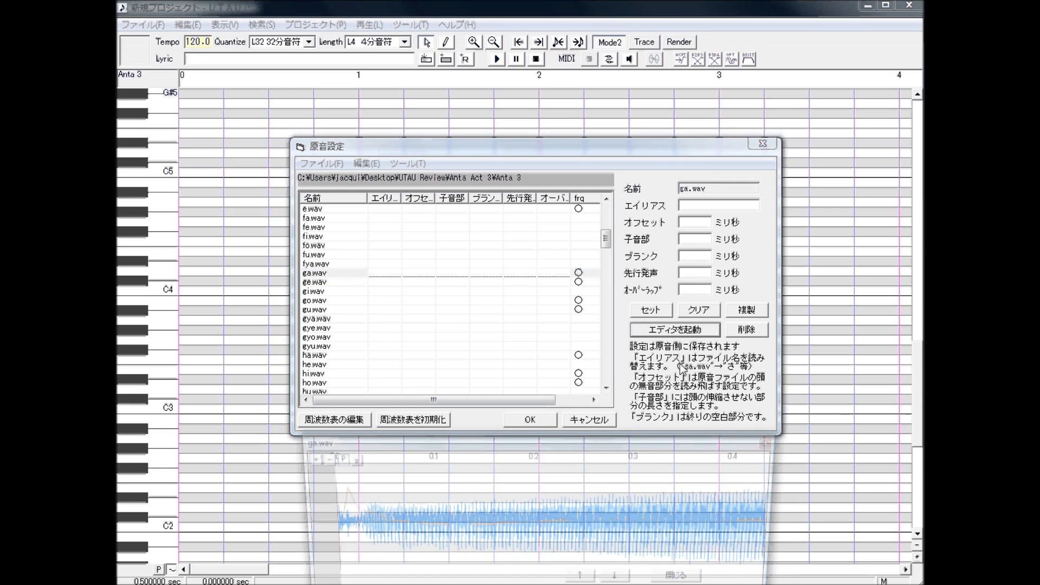
left_click_drag(636, 448, 685, 318)
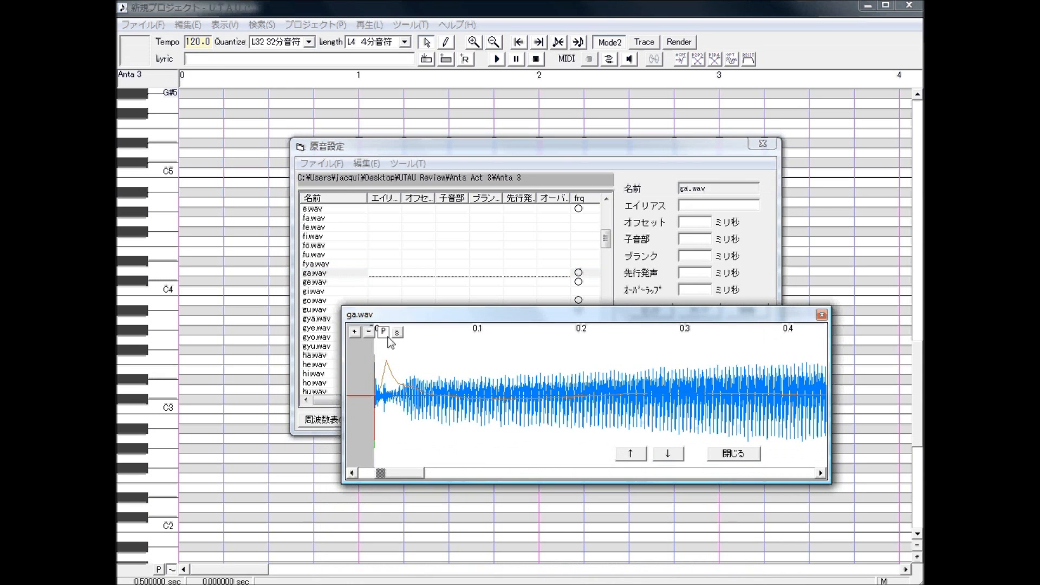
Step: Extend the consonant area of ga.wav from the start of the sound to 288 ms on the waveform
left_click(369, 332)
left_click(369, 332)
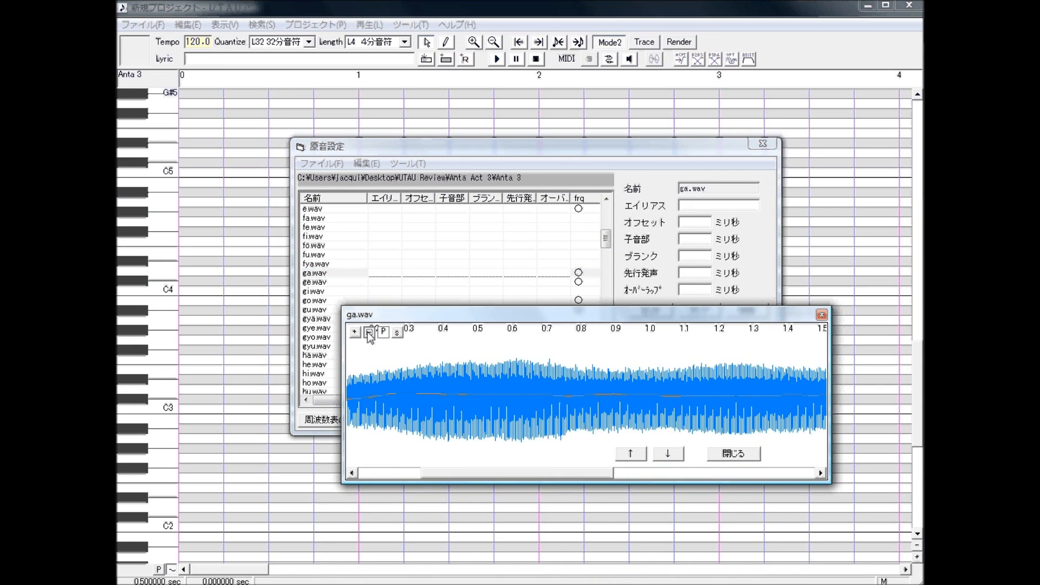
left_click(369, 332)
left_click_drag(543, 472, 420, 466)
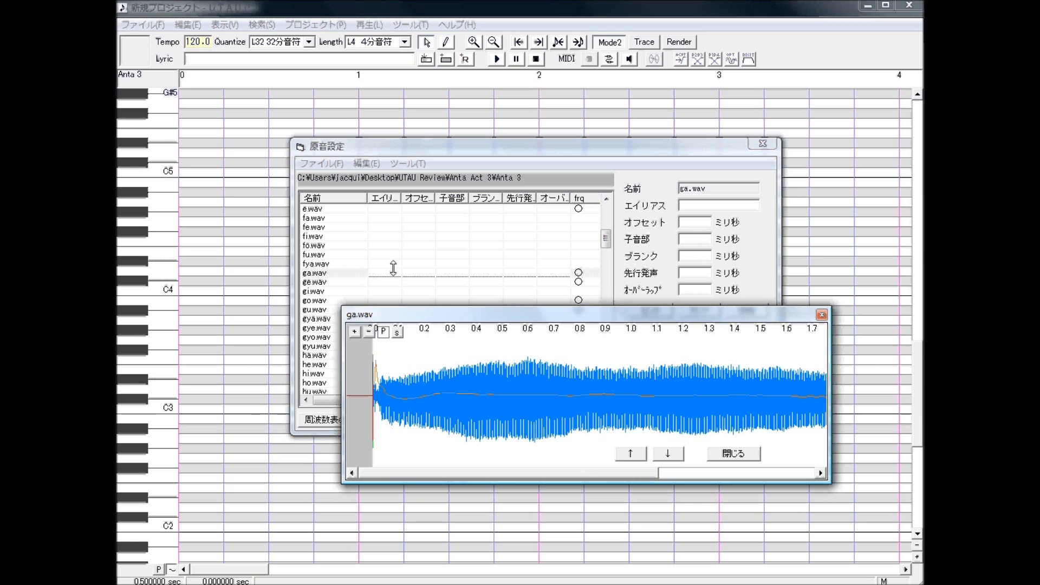
left_click_drag(442, 317, 457, 310)
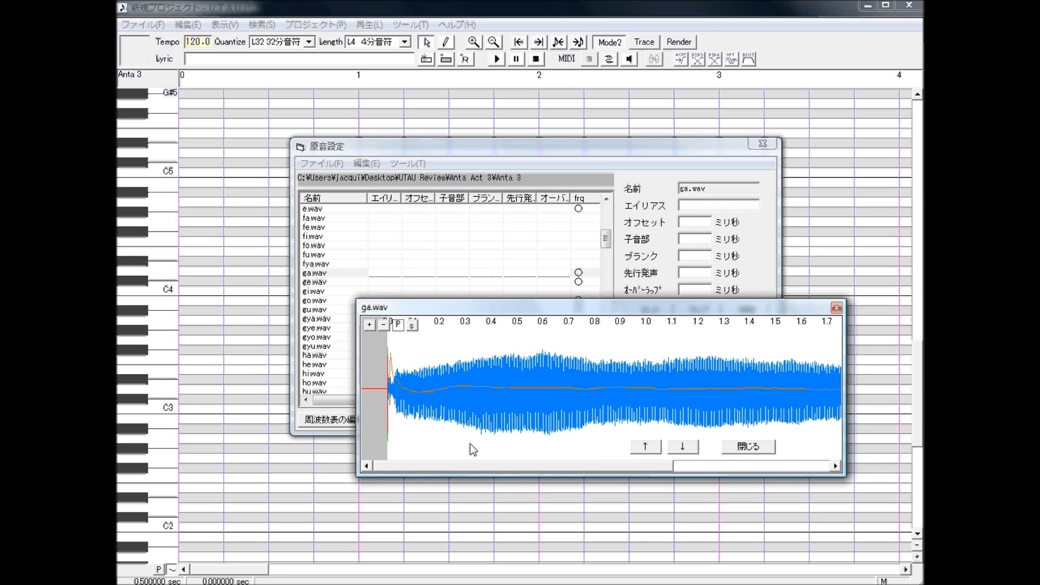
left_click_drag(460, 463, 417, 461)
left_click_drag(422, 462, 524, 462)
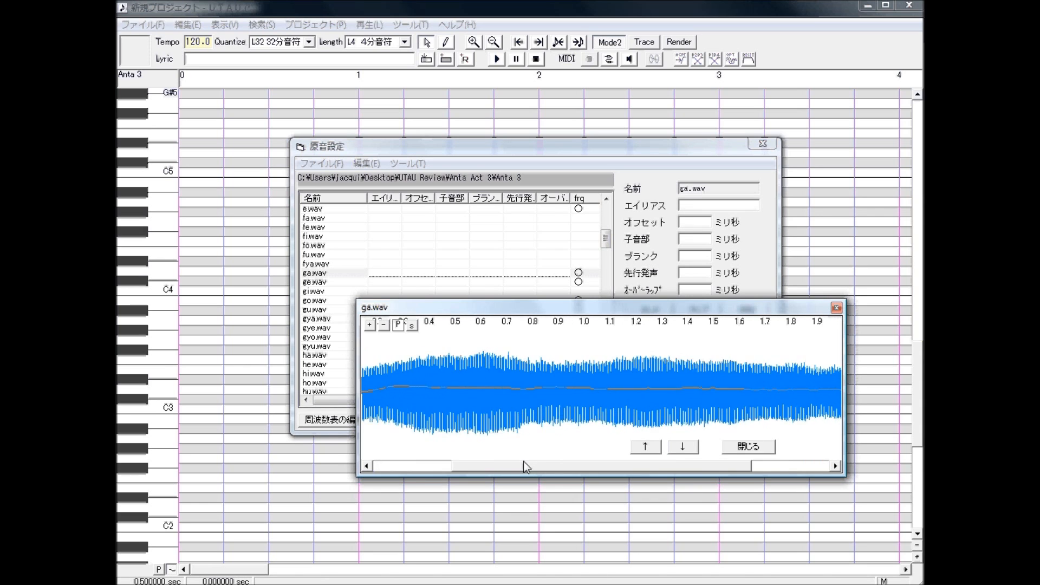
left_click(388, 465)
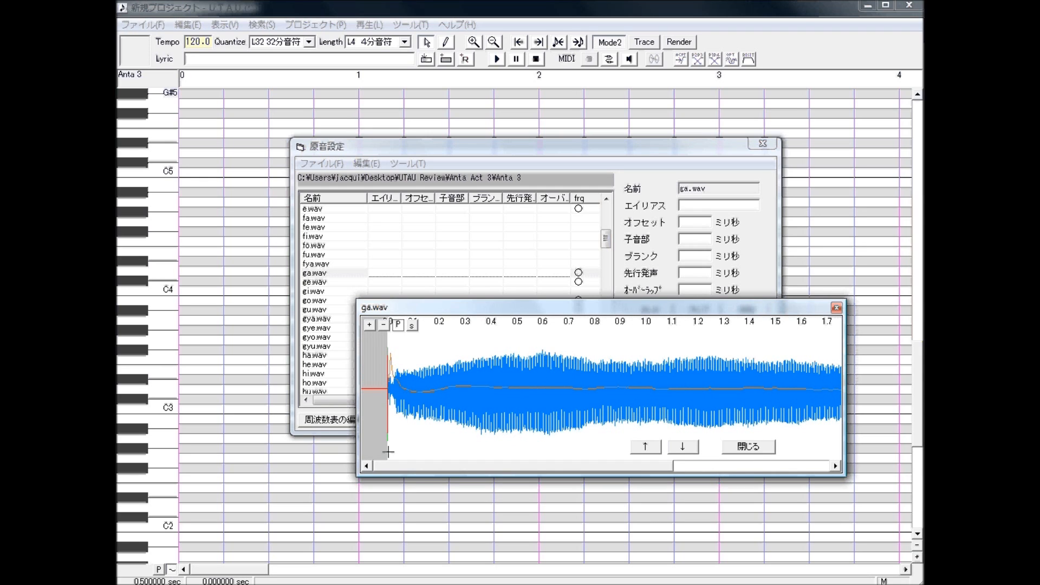
left_click_drag(388, 453, 462, 454)
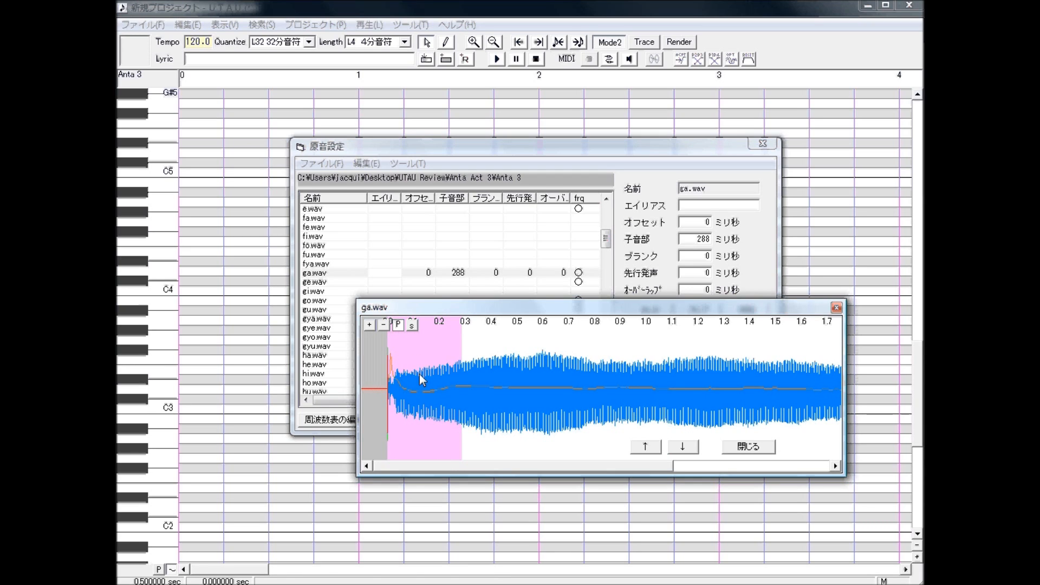
Step: Set the blank area at the end of ga.wav to 240 ms so it covers the fading tail
left_click_drag(466, 464, 569, 469)
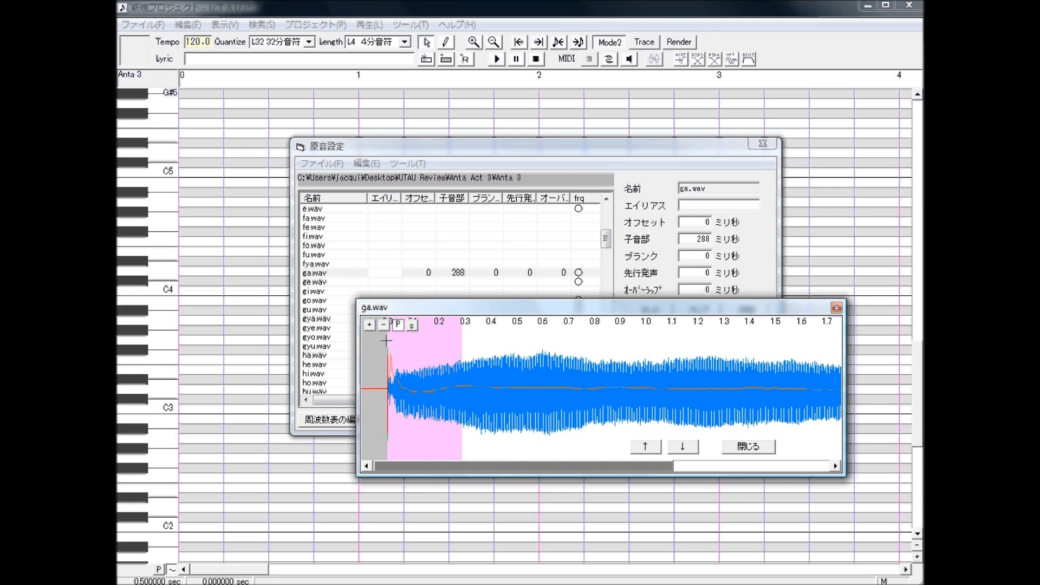
left_click_drag(508, 471, 430, 466)
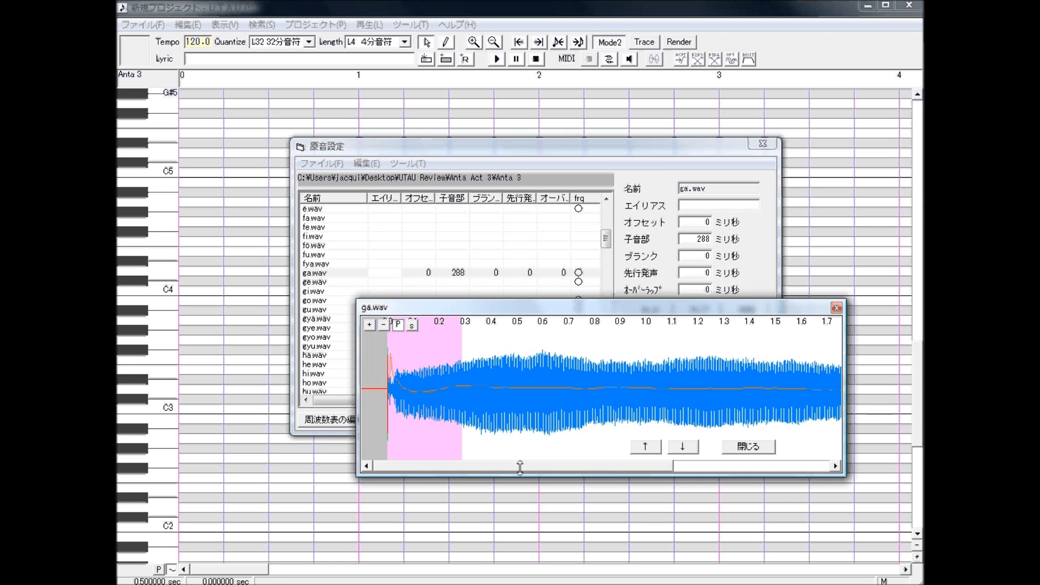
left_click_drag(609, 470, 778, 487)
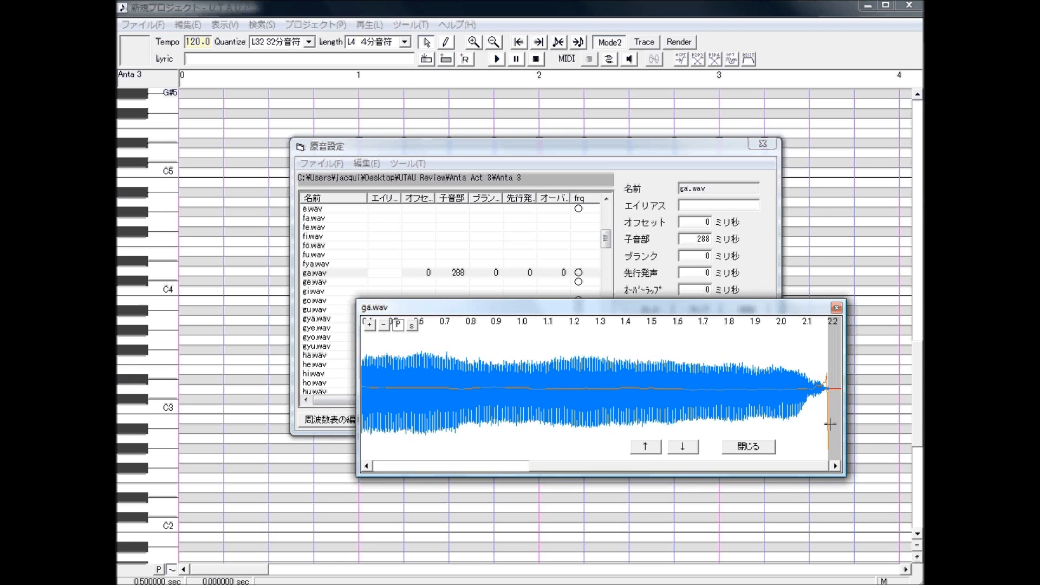
left_click_drag(795, 429, 756, 430)
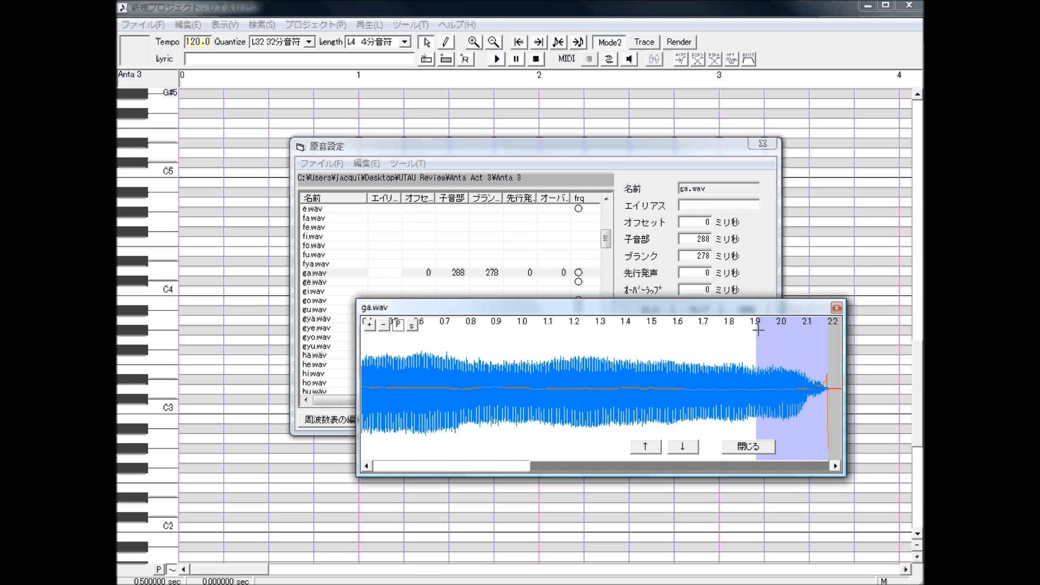
left_click_drag(752, 332, 767, 408)
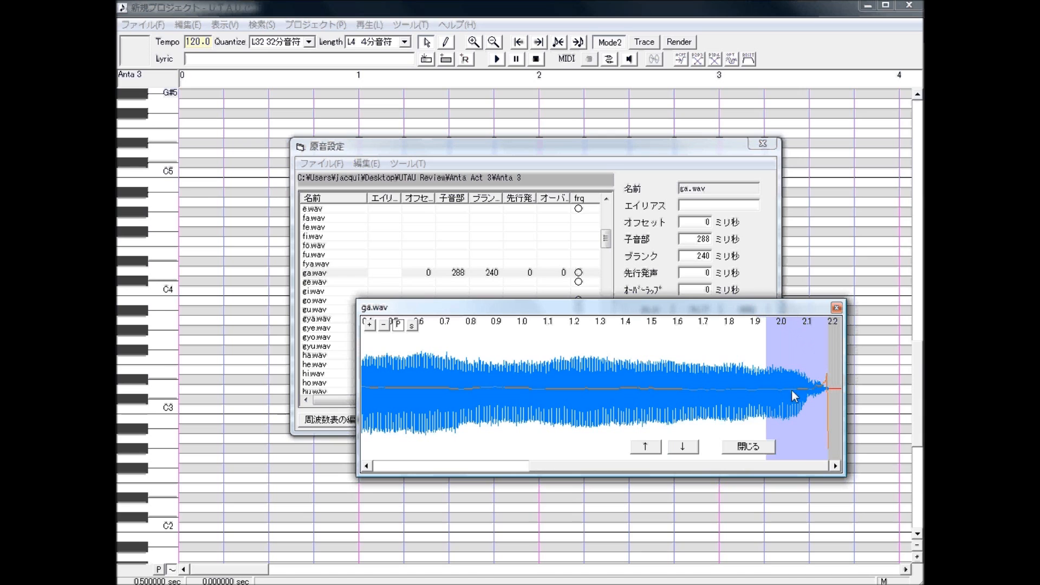
Step: Set the preutterance marker of ga.wav to 30 ms, just after the start of the sound
left_click_drag(731, 461, 395, 445)
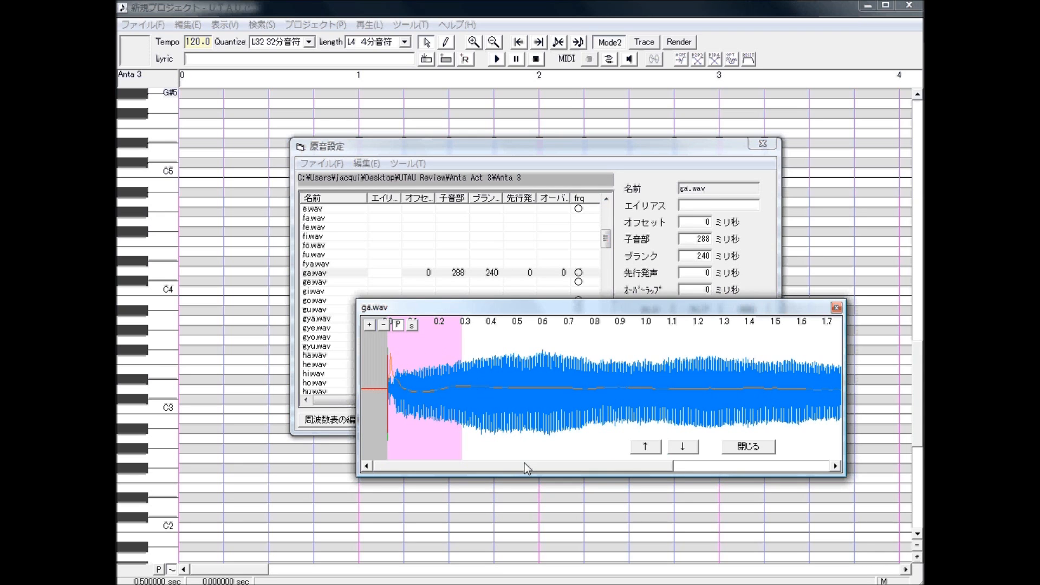
left_click_drag(525, 463, 805, 508)
left_click_drag(727, 496, 754, 461)
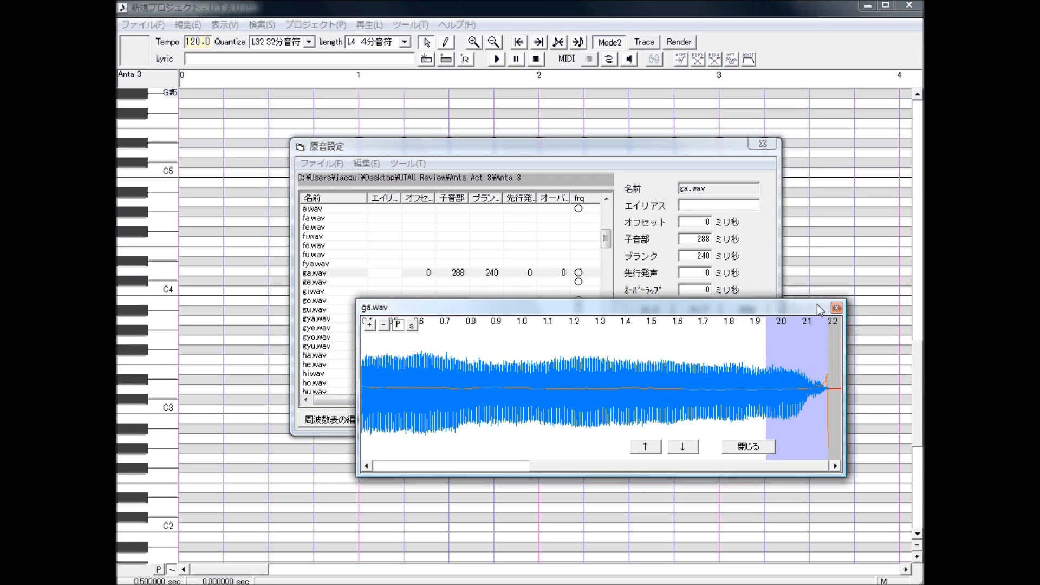
left_click_drag(674, 467, 407, 466)
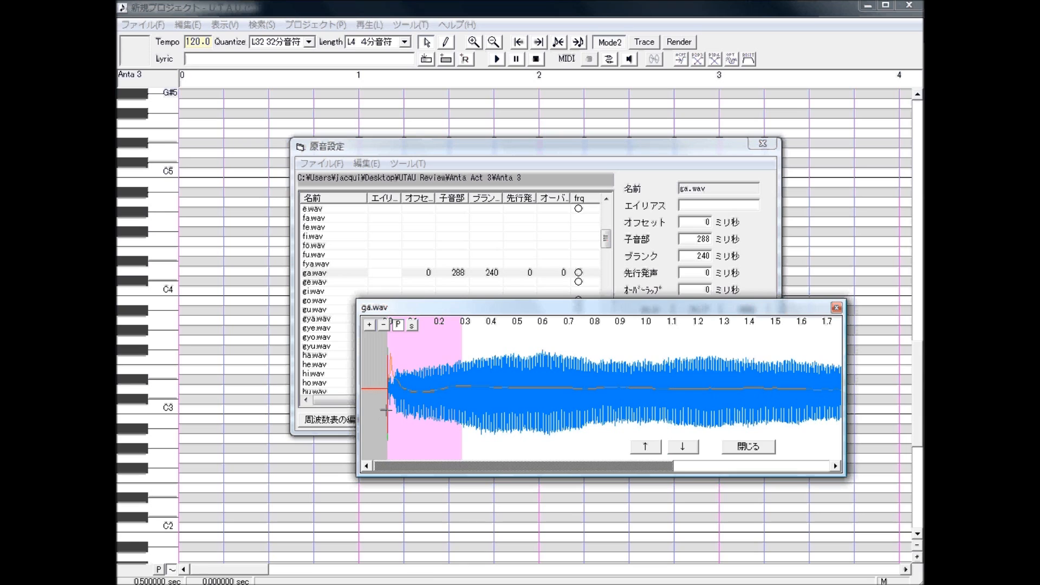
left_click_drag(386, 412, 395, 433)
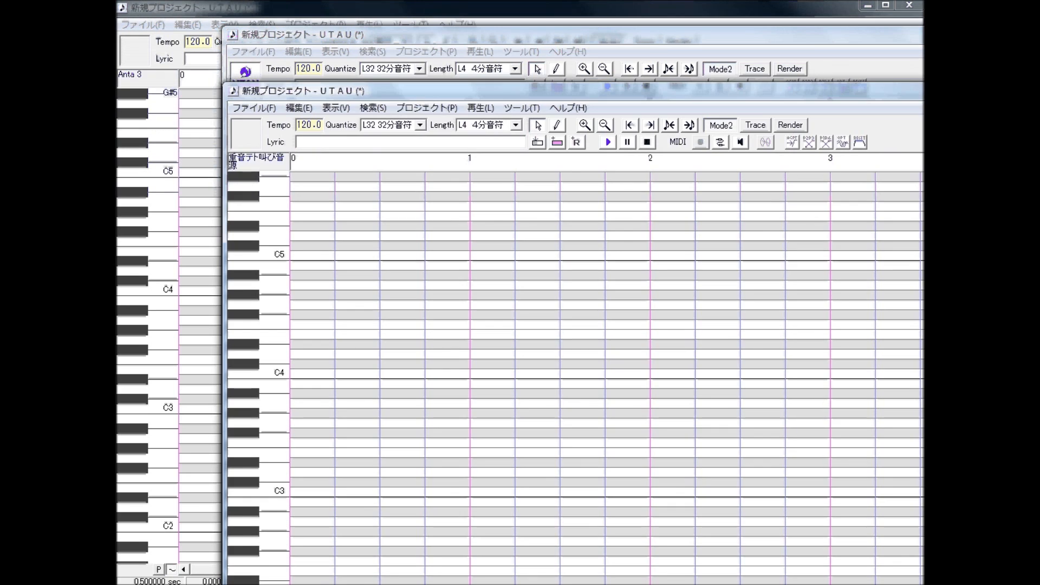
Step: Switch to the project using the 重音テト叫び音源 voicebank and open the waveform editor for its "i か↑" entry
left_click_drag(583, 97, 475, 18)
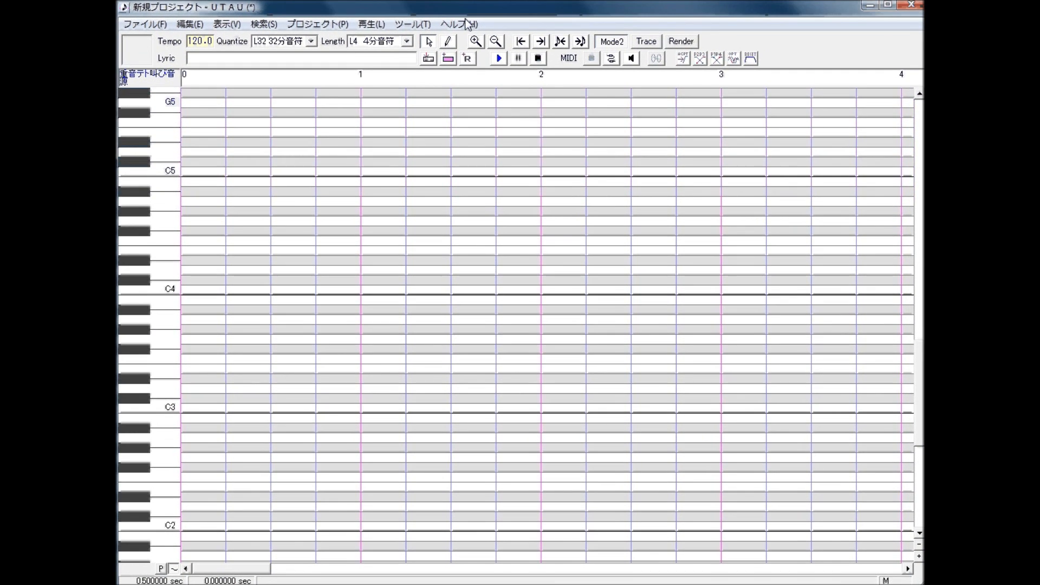
left_click(418, 25)
left_click(427, 40)
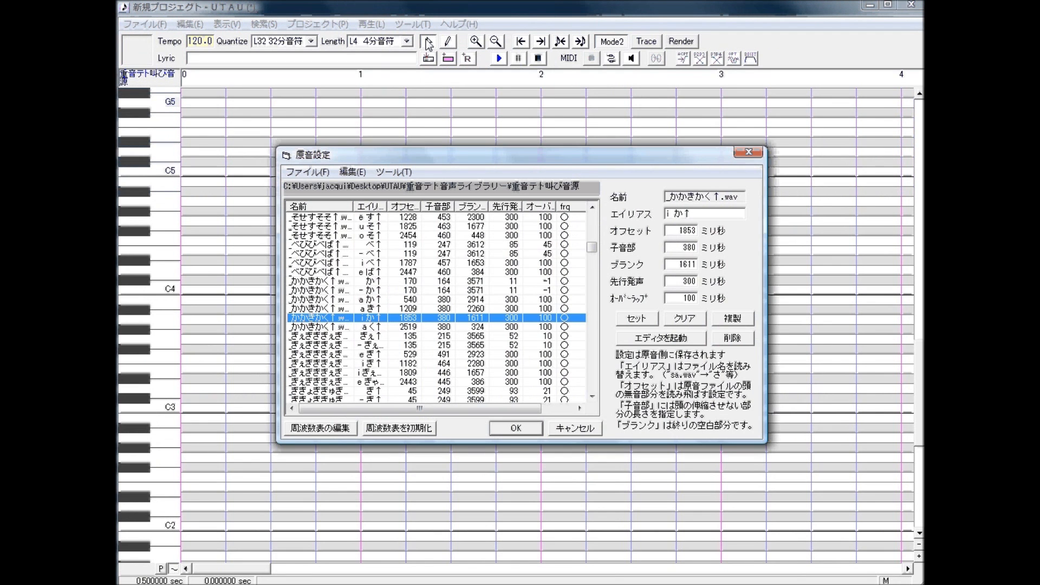
left_click(695, 339)
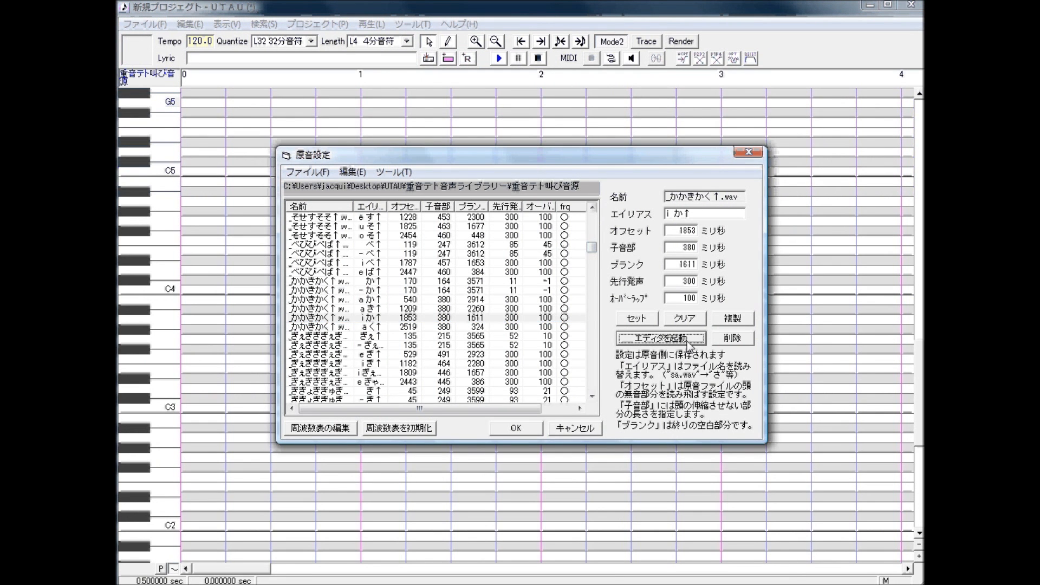
left_click_drag(587, 447, 621, 276)
Step: Examine the consonant area, preutterance and overlap markers on the "i か↑" waveform at several zoom levels
left_click(334, 290)
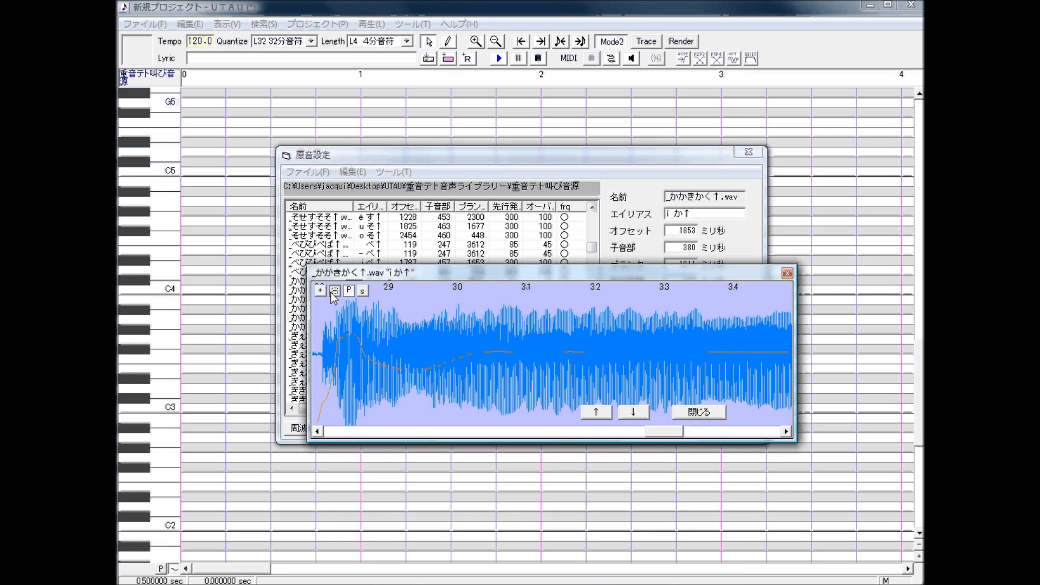
left_click(335, 291)
left_click(335, 291)
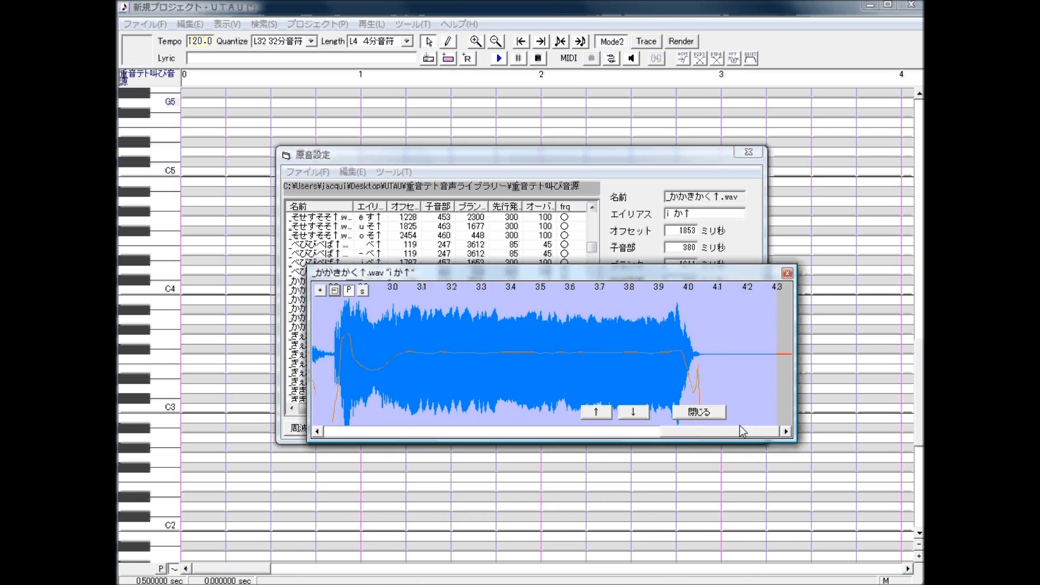
left_click_drag(741, 431, 598, 417)
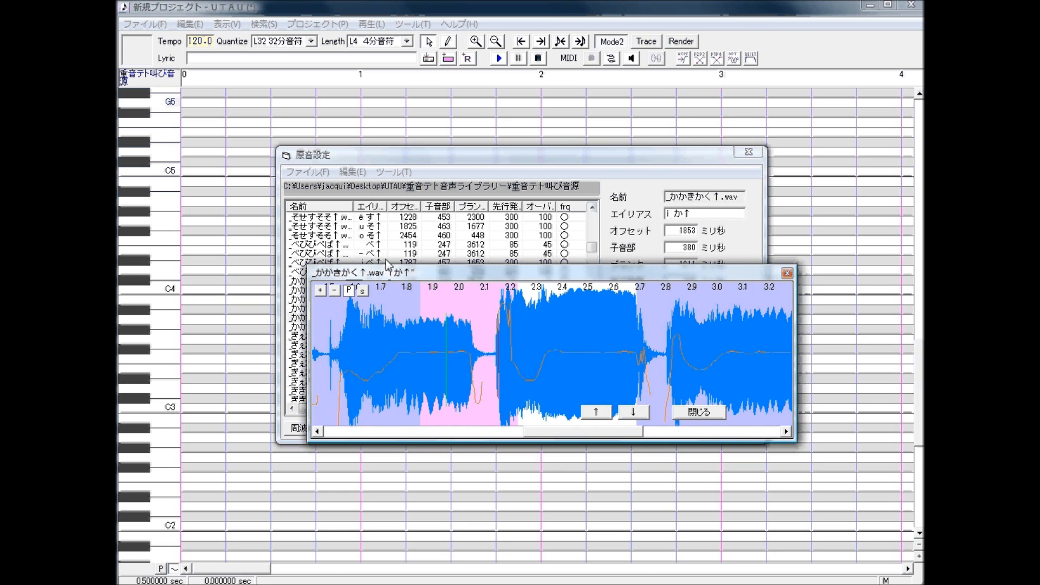
left_click_drag(538, 434, 526, 433)
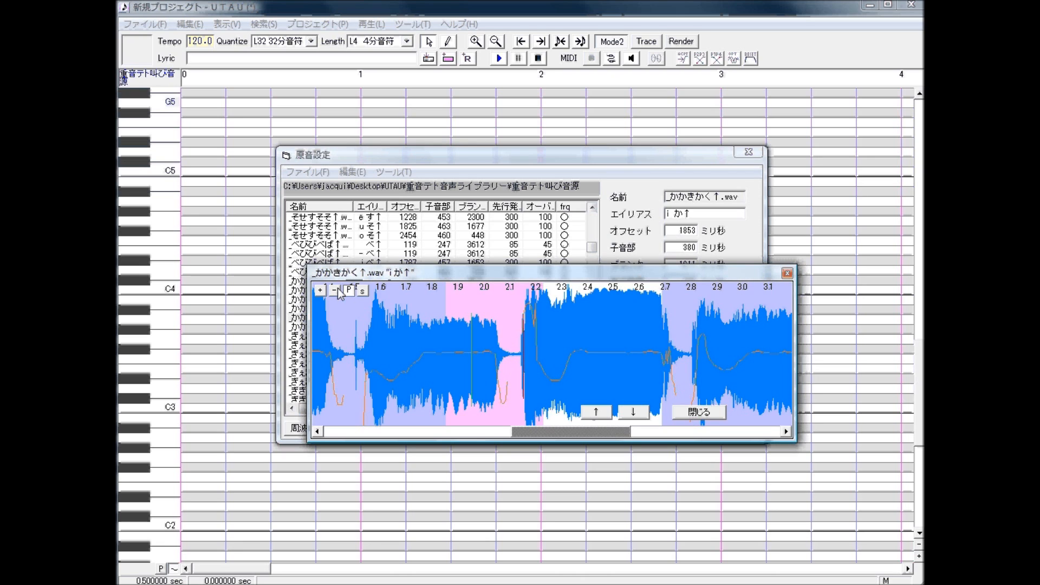
left_click(321, 291)
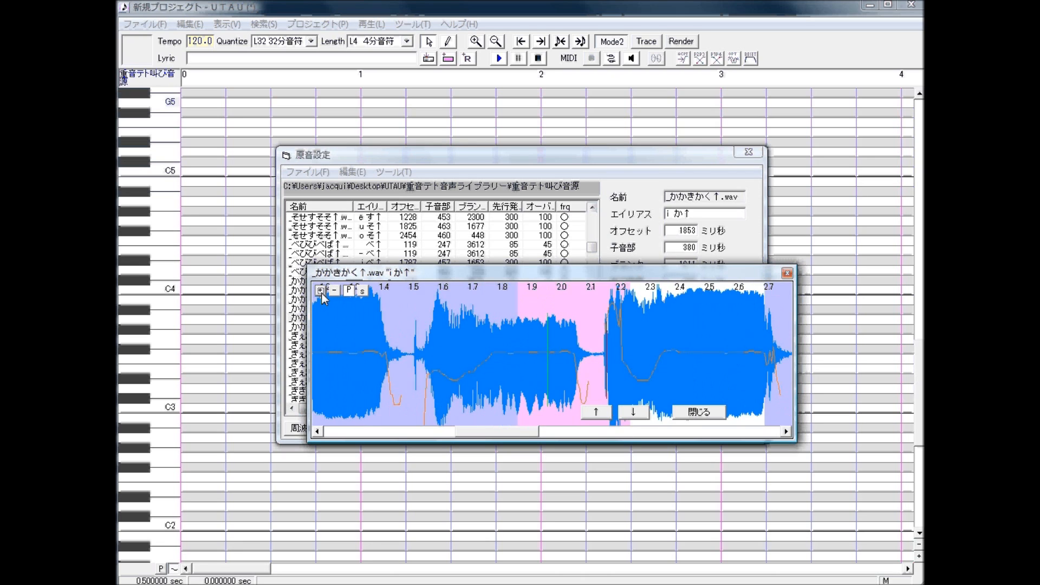
left_click_drag(477, 439, 558, 434)
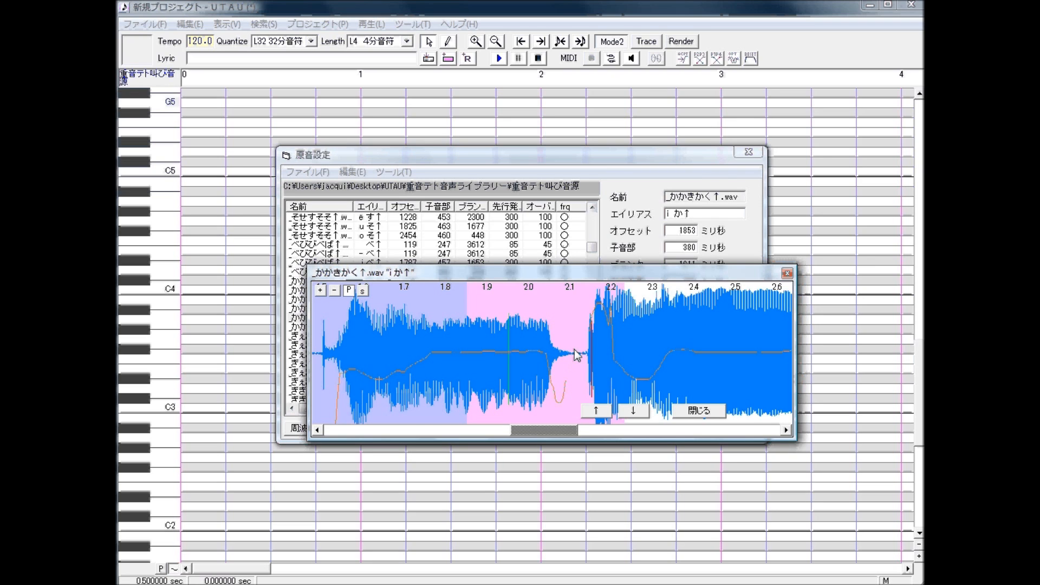
Step: Return to ga.wav in the Anta 3 project and set its overlap marker to -33 ms, before the sound's start
key("alt+Tab")
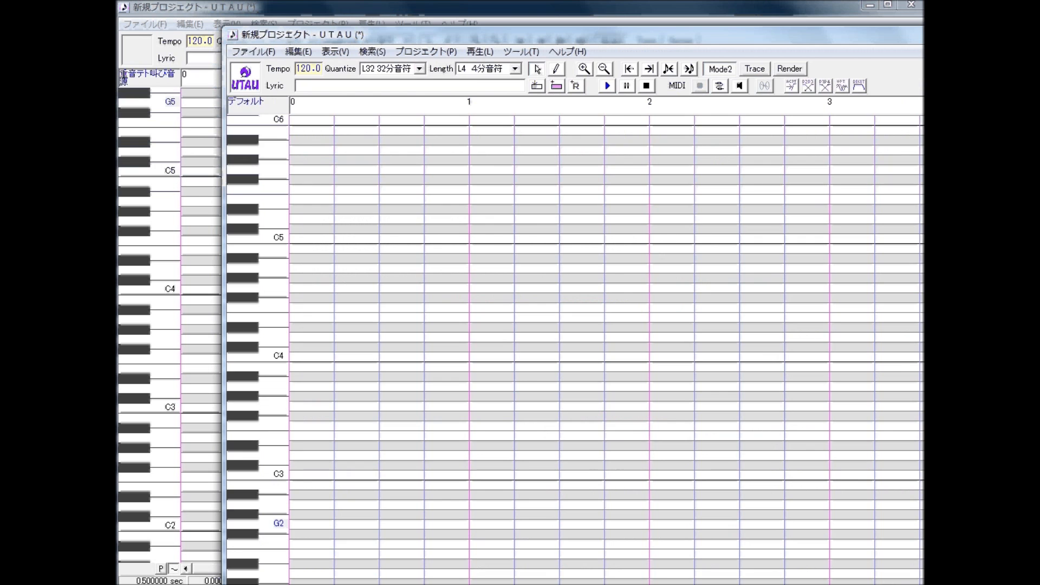
key("alt+Tab")
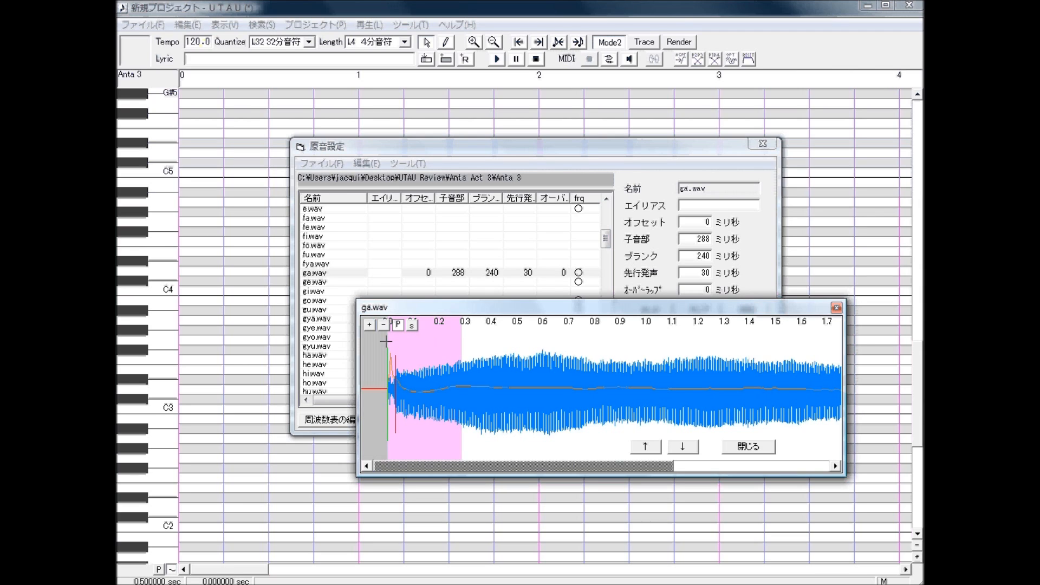
left_click_drag(385, 354, 381, 356)
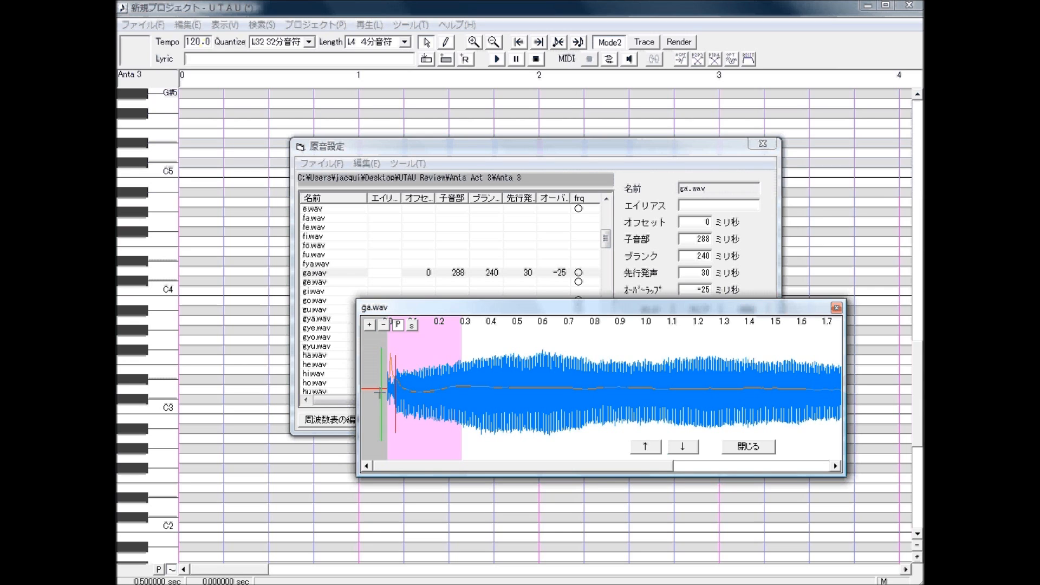
left_click_drag(378, 409, 439, 407)
left_click_drag(435, 424, 417, 417)
mouse_move(400, 379)
left_mouse_down()
mouse_move(379, 392)
mouse_move(371, 409)
mouse_move(380, 408)
left_mouse_up()
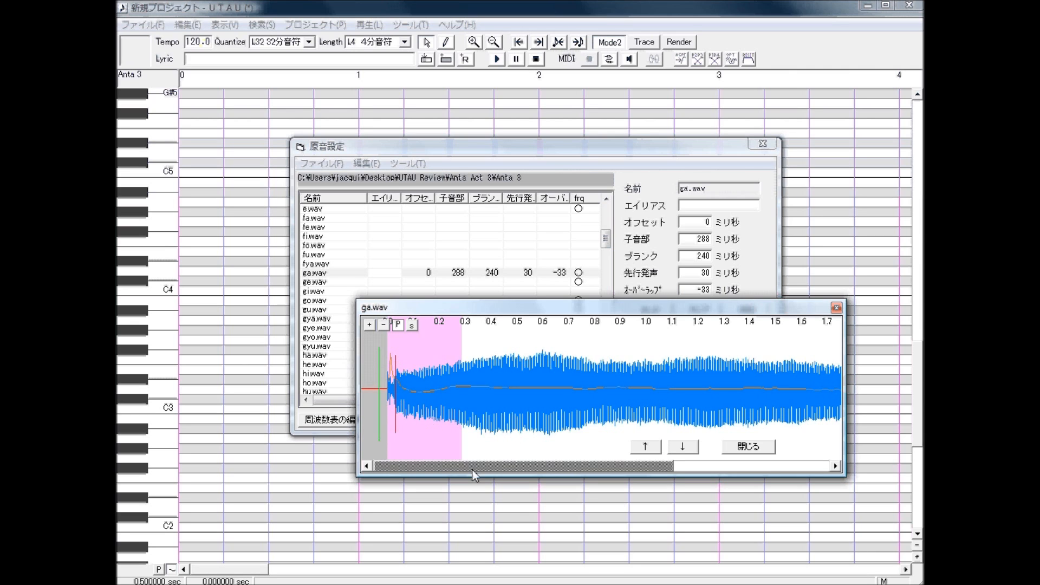
left_click_drag(703, 488, 449, 460)
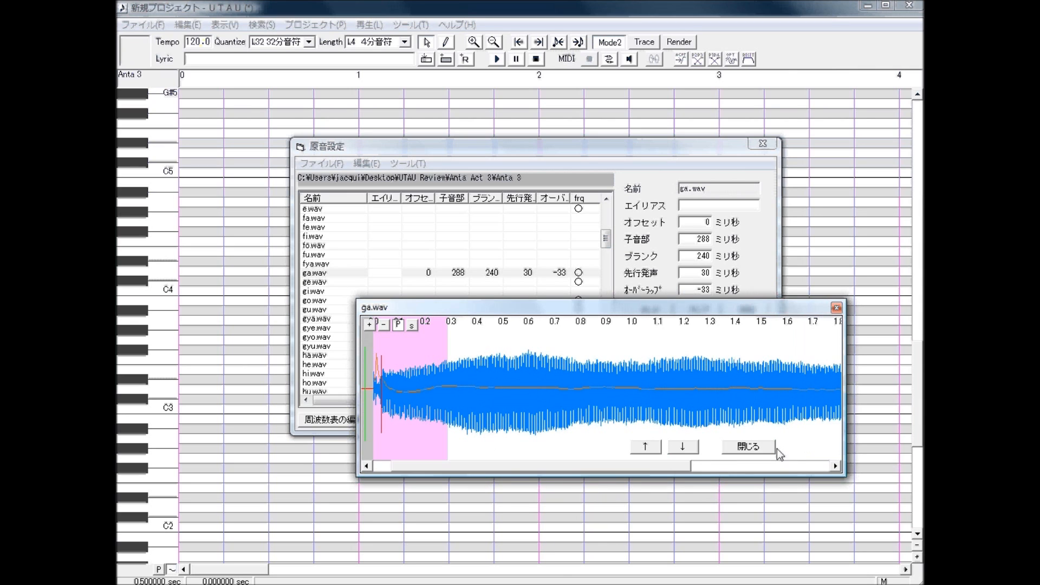
Step: Close and reopen the ga.wav waveform editor to review its consonant, preutterance and overlap markers over the wider waveform
left_click(749, 447)
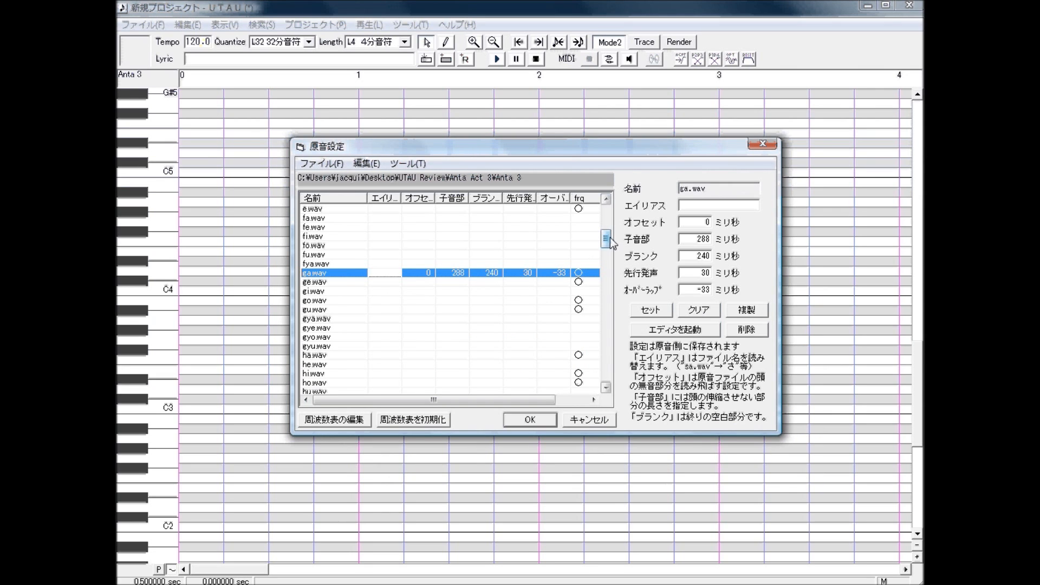
left_click(642, 332)
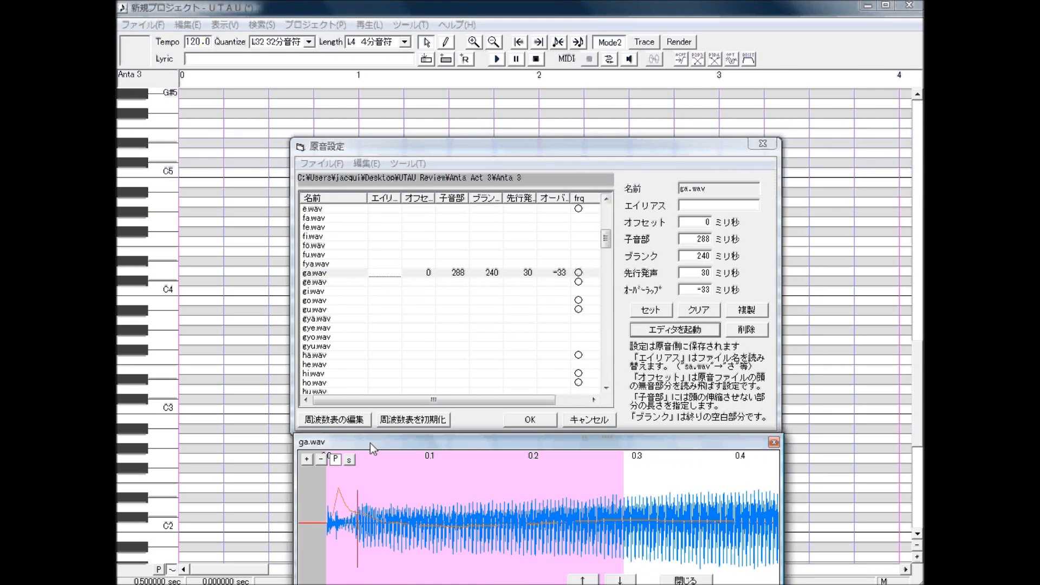
left_click_drag(369, 443, 387, 327)
left_click(340, 341)
left_click(340, 342)
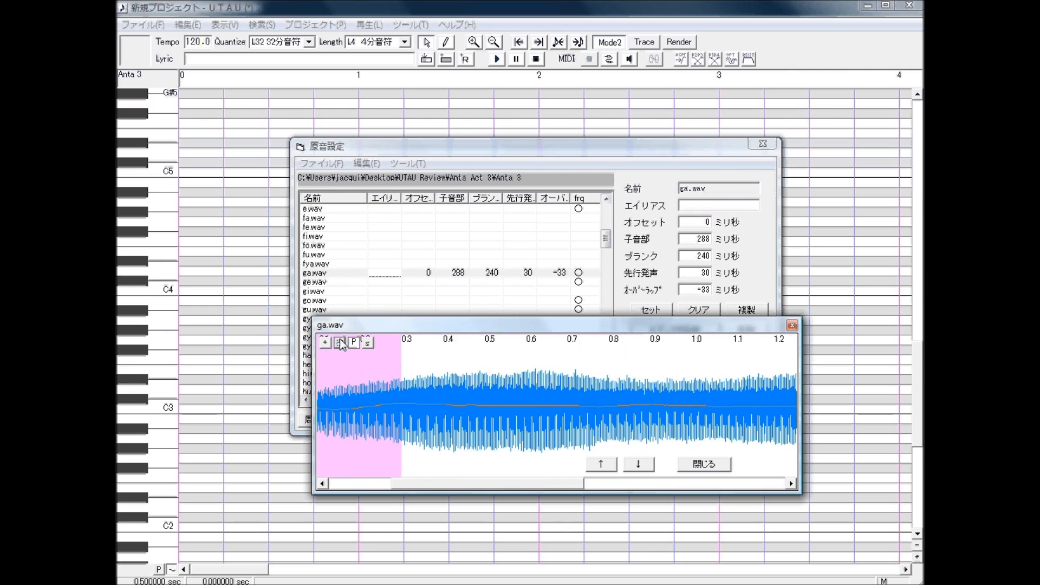
left_click(340, 342)
left_click_drag(498, 482, 406, 471)
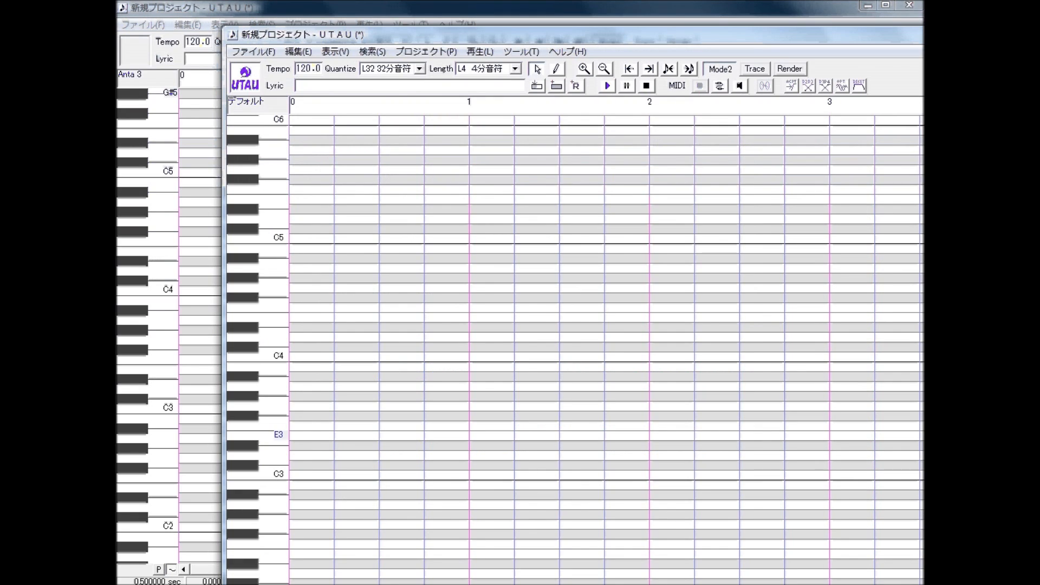
Step: Switch to the project using the デフォルト voicebank and open its voicebank settings list for comparison
left_click_drag(461, 37, 350, 12)
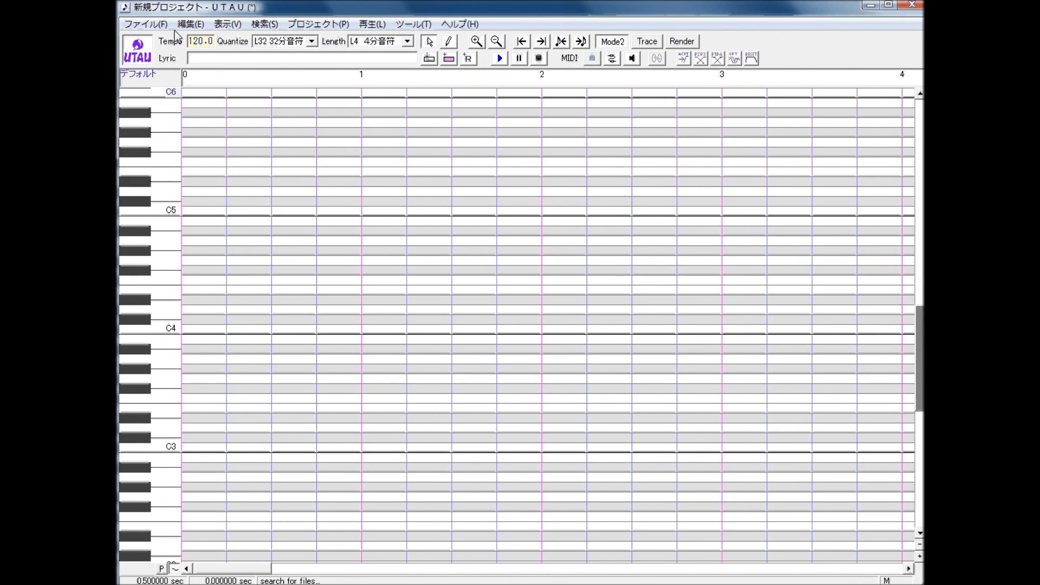
left_click(423, 26)
left_click(435, 41)
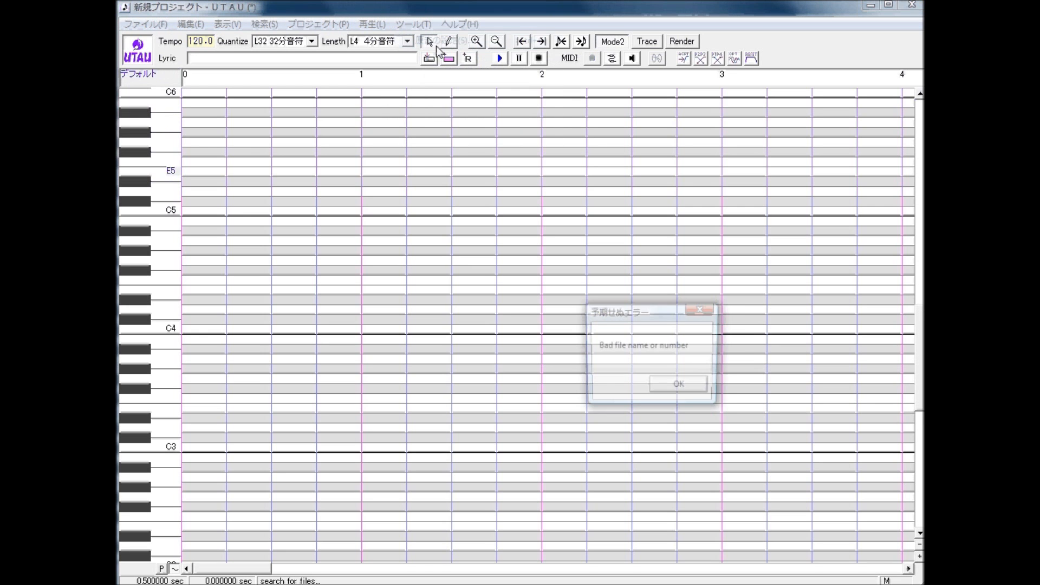
left_click(683, 389)
left_click(424, 24)
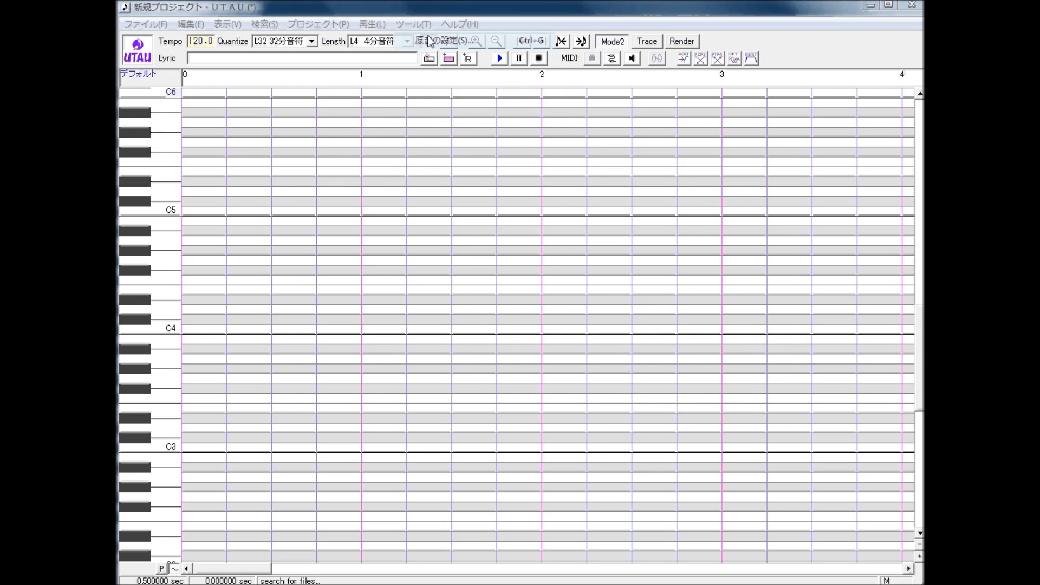
left_click(436, 42)
left_click_drag(541, 161, 563, 63)
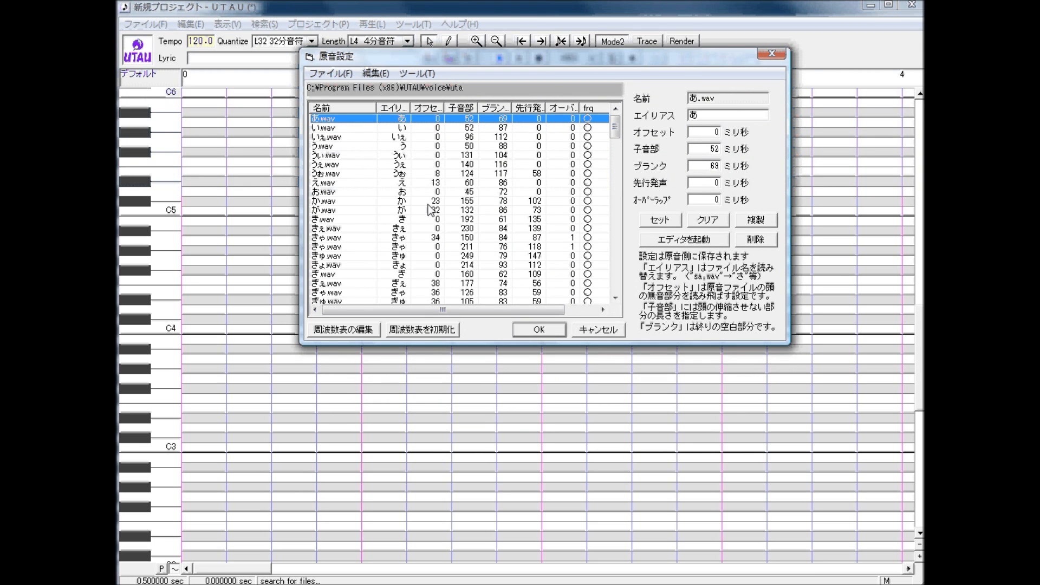
Step: Open the が.wav waveform, examine its offset, consonant area, preutterance and overlap at several zoom levels, and close it
double_click(336, 212)
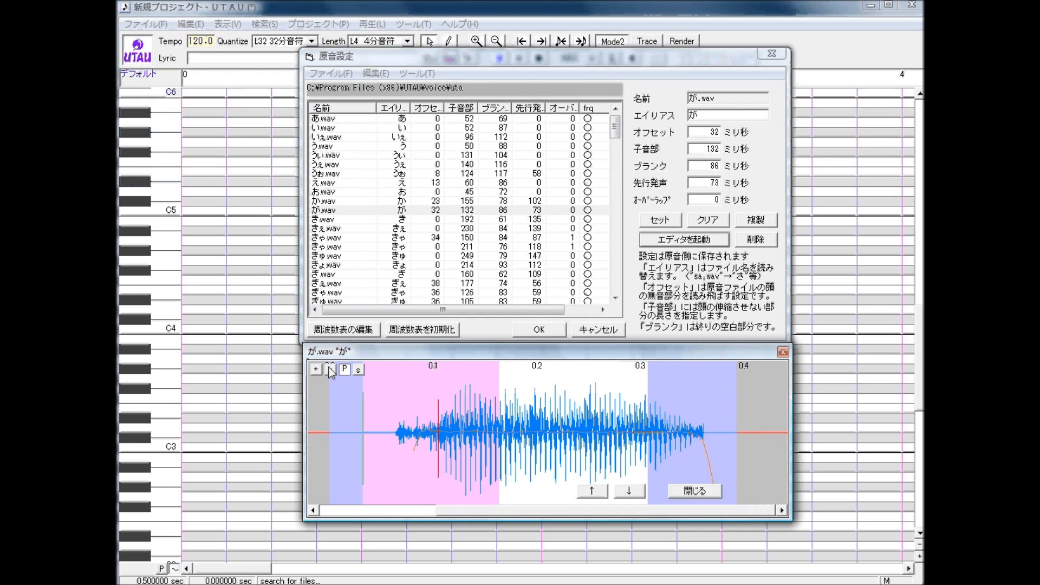
left_click(330, 370)
left_click(330, 369)
left_click(330, 370)
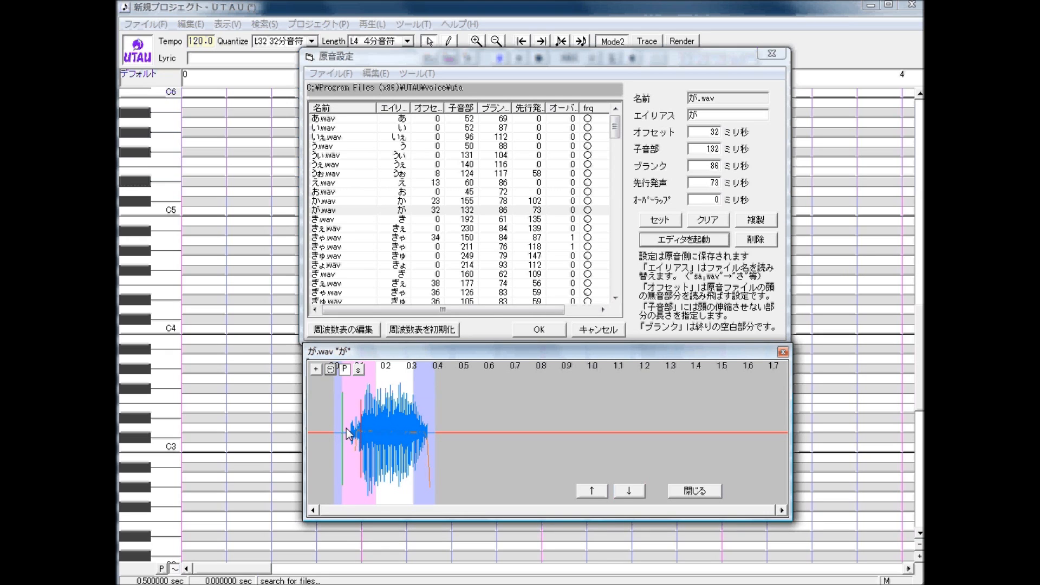
left_click(318, 369)
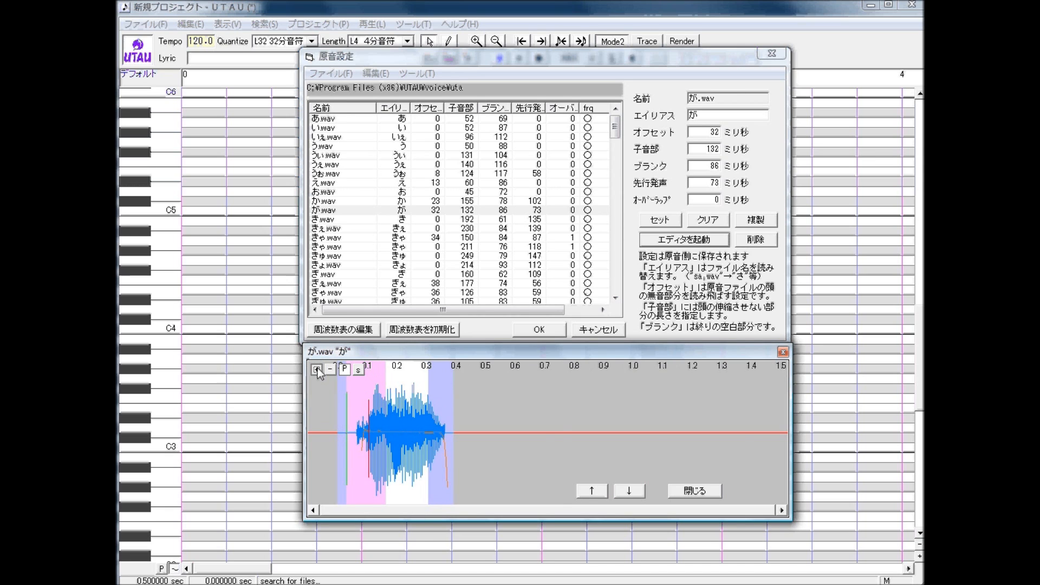
left_click(317, 369)
left_click(318, 368)
left_click(331, 370)
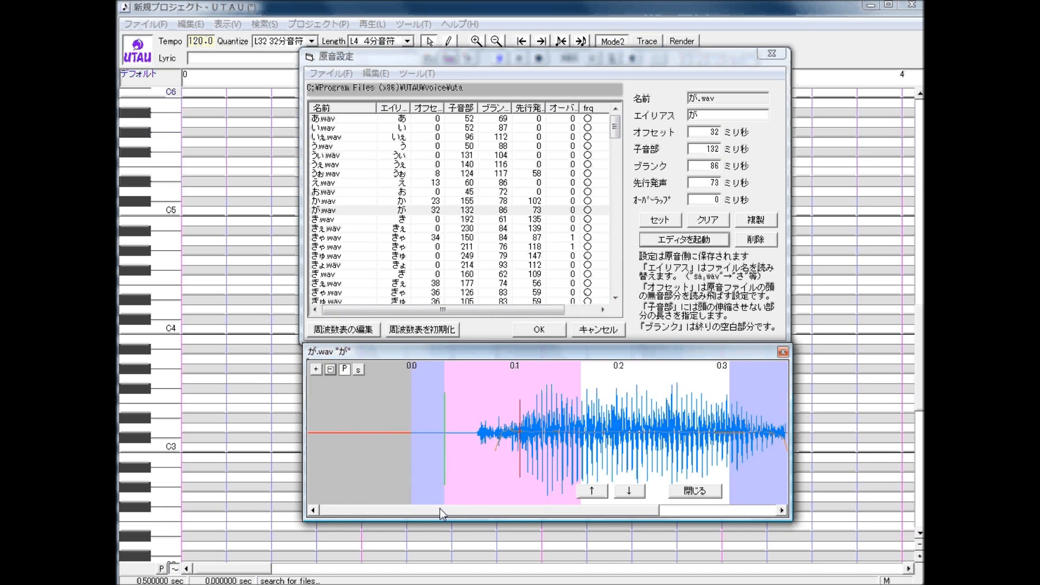
left_click_drag(440, 510, 476, 510)
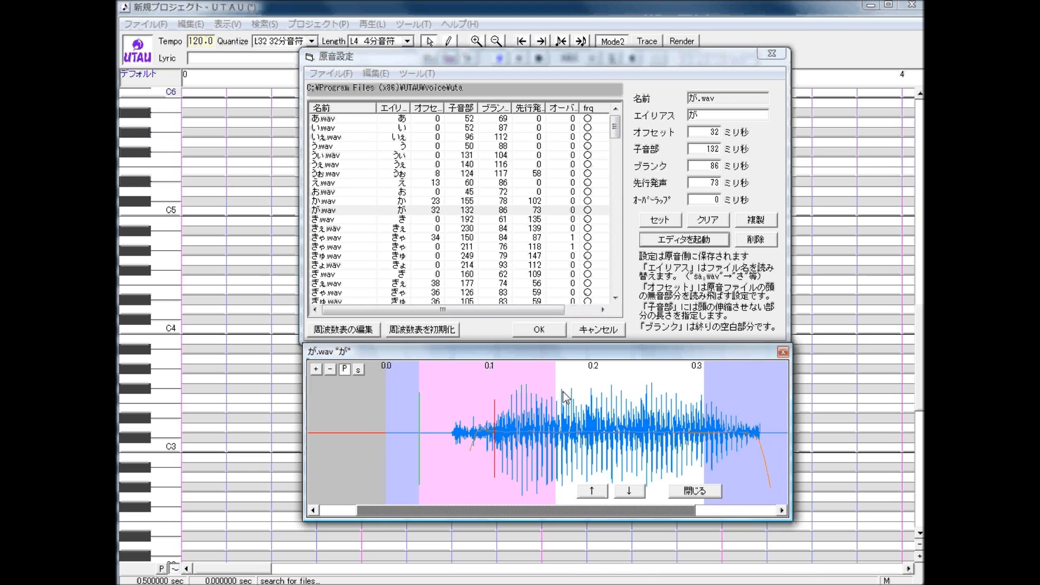
left_click(696, 491)
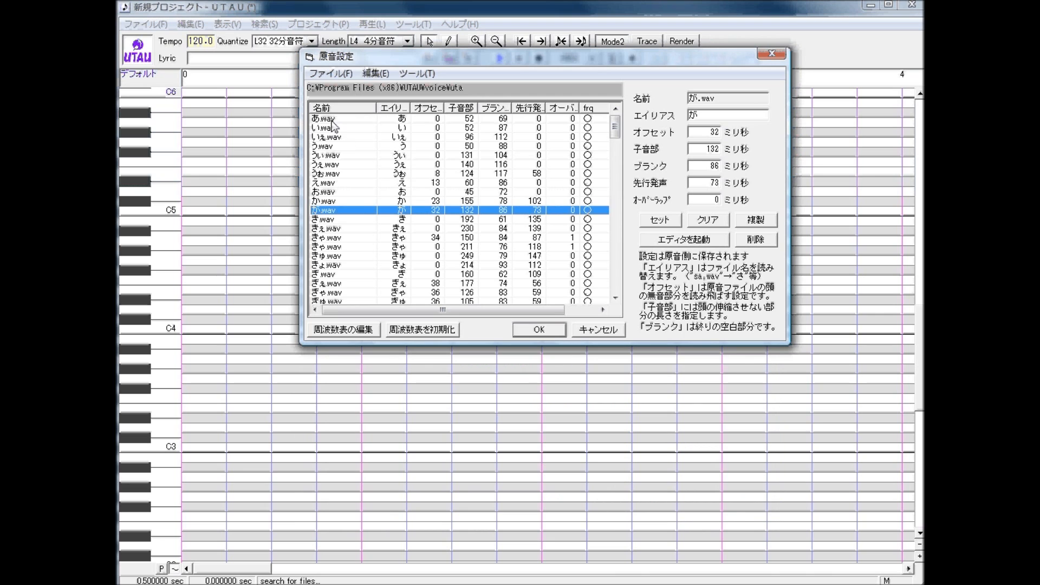
Step: Examine the marker placement on the あ.wav waveform, then close its editor and the デフォルト voicebank settings
key("Home")
left_click(657, 238)
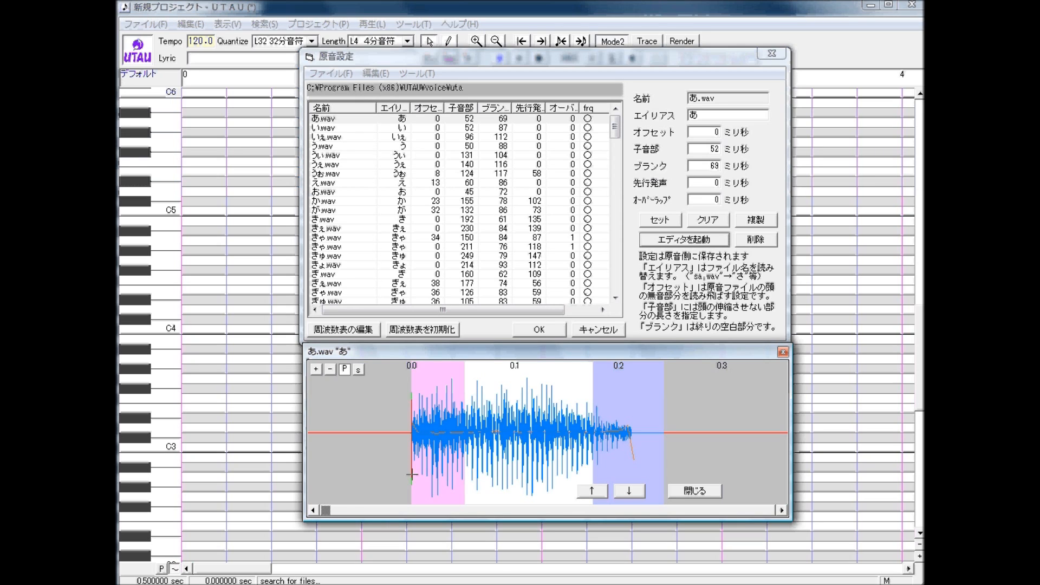
left_click(699, 491)
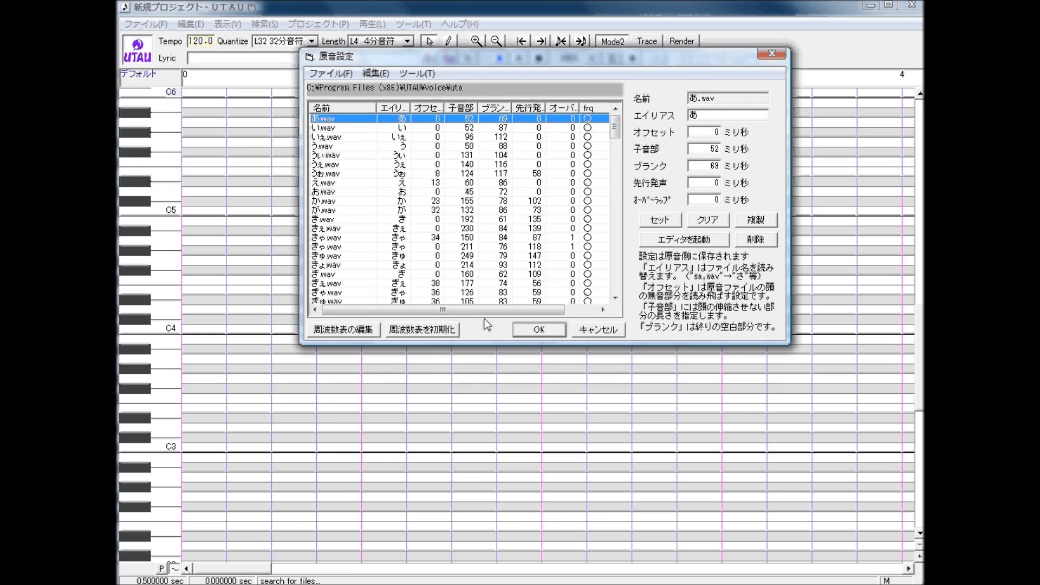
left_click(549, 333)
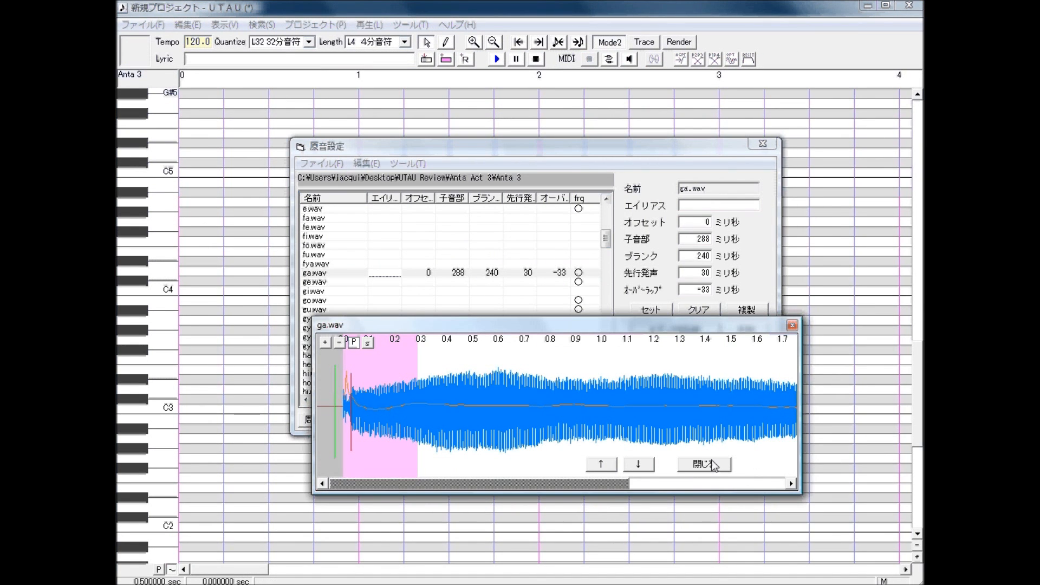
Step: In the Anta 3 project, close the ga.wav editor and open a.wav in the waveform editor with its full length shown
left_click(704, 465)
left_click_drag(606, 239, 605, 214)
left_click(318, 210)
left_click(675, 329)
left_click_drag(585, 440, 581, 290)
left_click(325, 308)
left_click(325, 308)
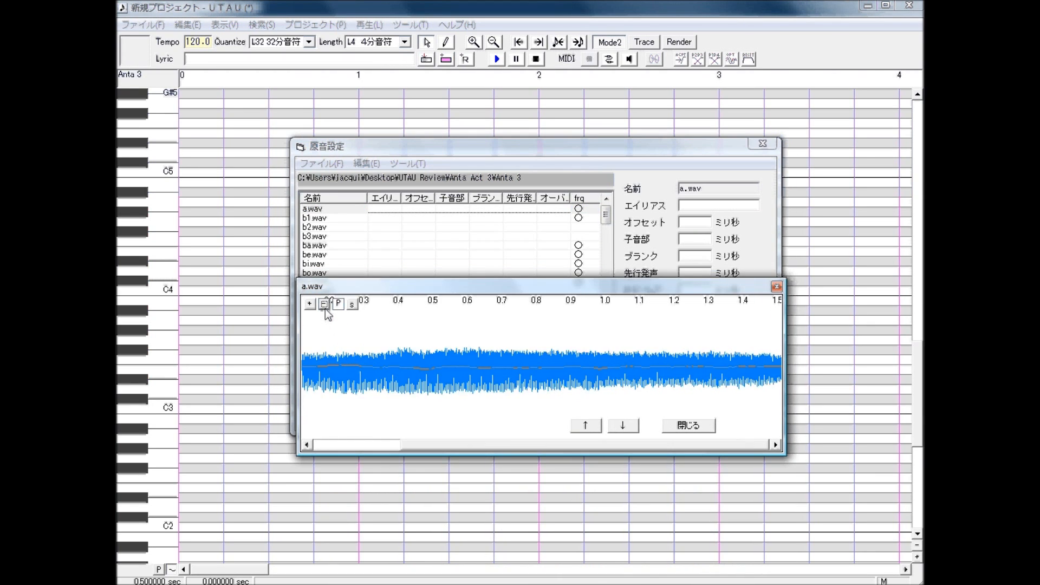
left_click(325, 307)
left_click(325, 308)
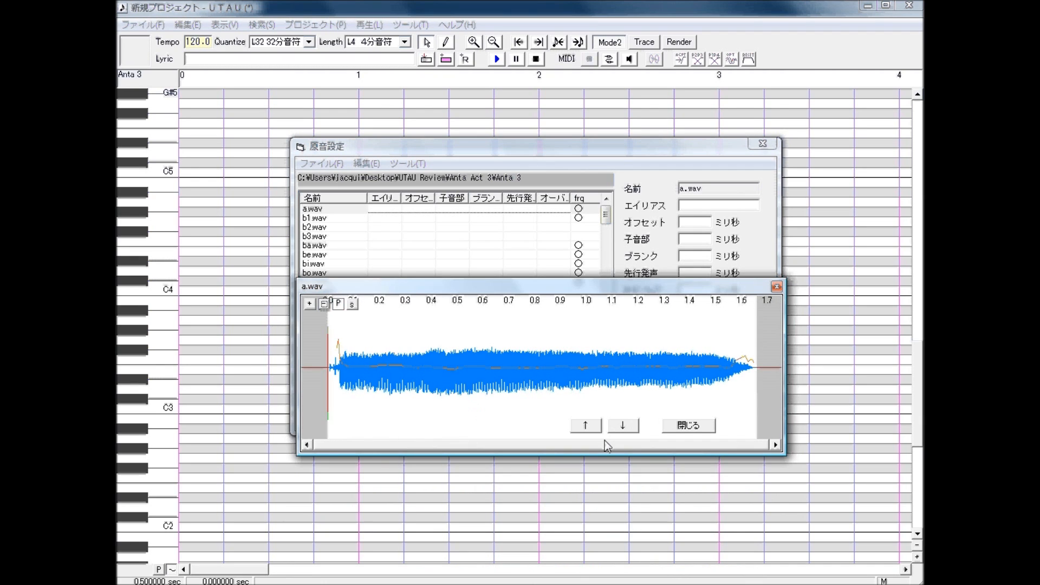
Step: Set a.wav's blank to 269 ms, consonant area to 215 ms and offset to 125 ms
left_click_drag(750, 395, 687, 392)
left_click_drag(325, 434, 383, 436)
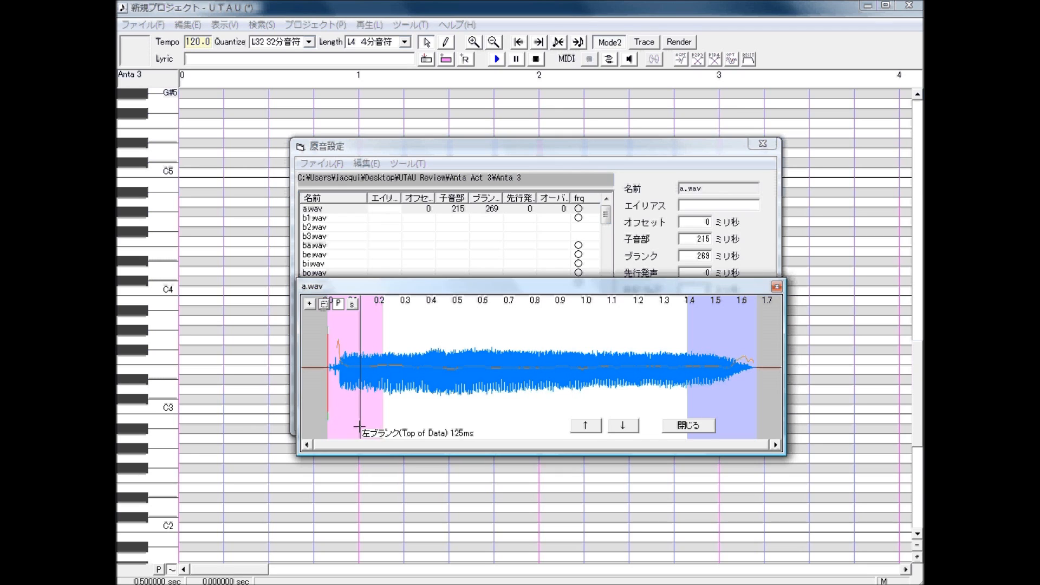
left_click(360, 428)
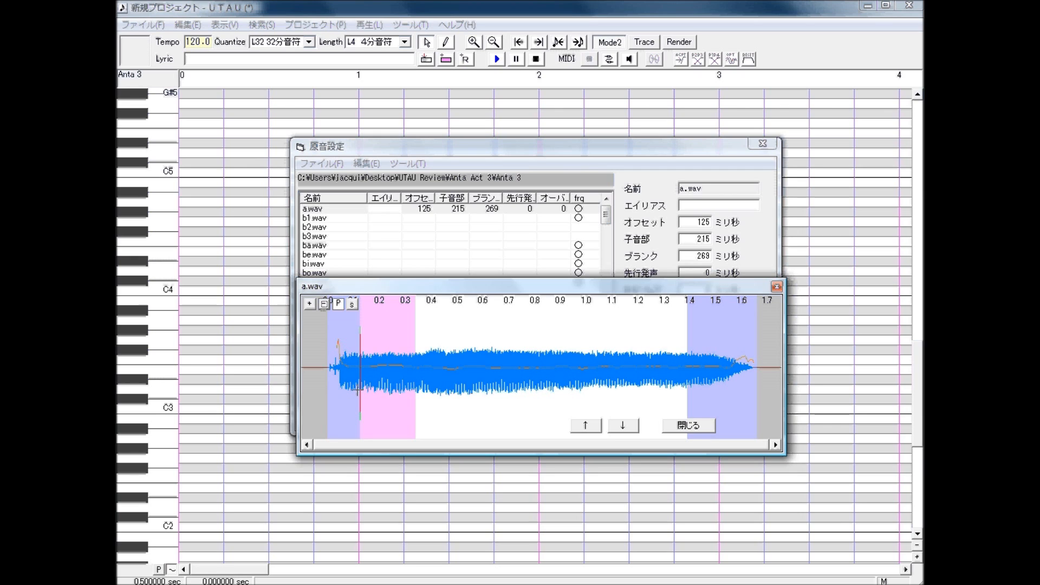
Step: Set a.wav's preutterance to 73 ms and overlap to 41 ms, and close its waveform editor
left_click_drag(357, 389, 366, 395)
left_click_drag(361, 389, 375, 390)
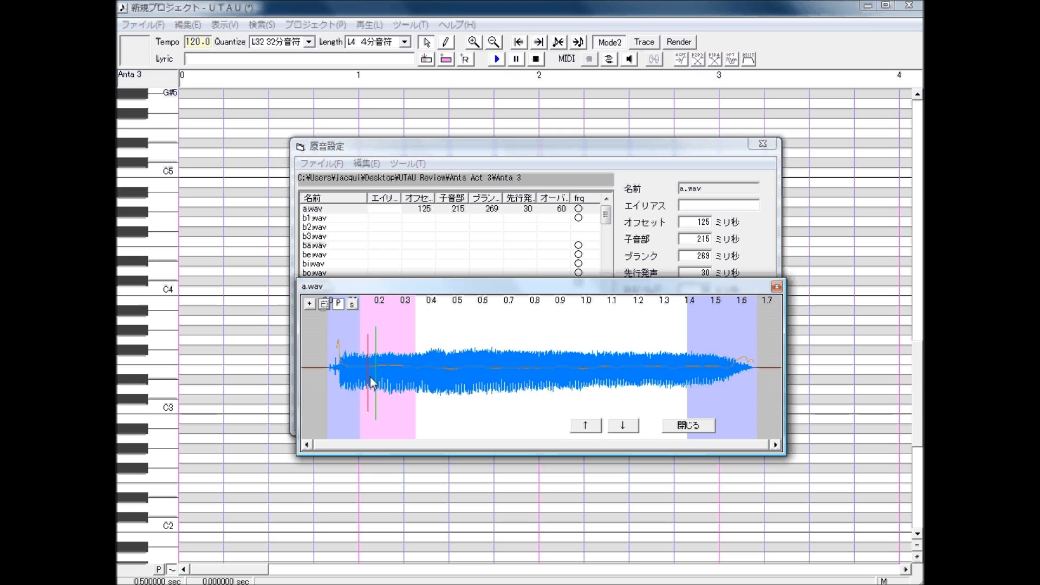
mouse_move(368, 375)
left_mouse_down()
mouse_move(395, 373)
mouse_move(371, 388)
left_mouse_up()
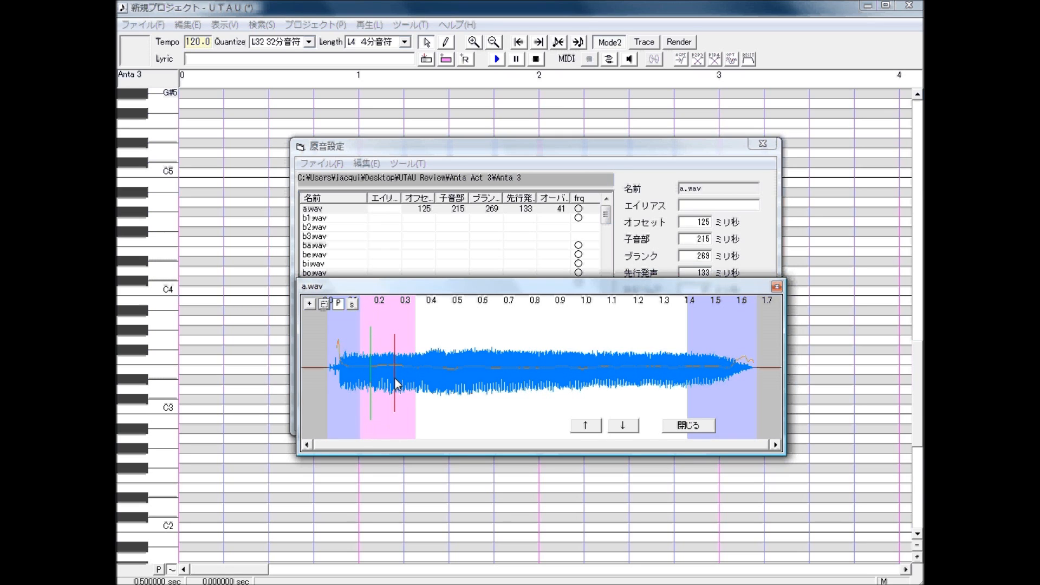
left_click_drag(395, 415, 378, 417)
left_click(706, 427)
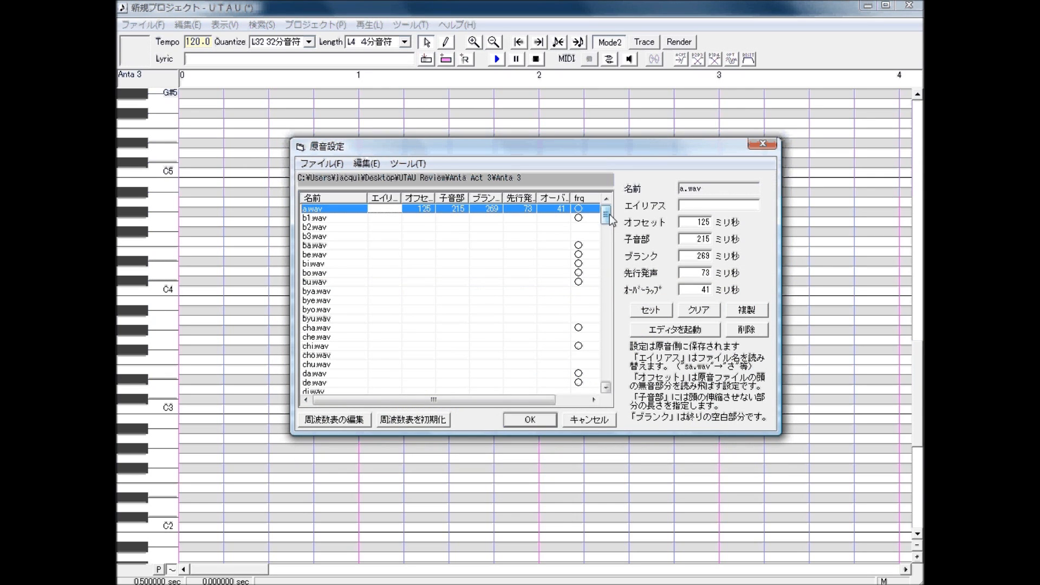
Step: Open sa.wav from the Anta 3 list in the waveform editor and widen the editor window to show more of the waveform
left_click_drag(611, 218, 626, 323)
left_click(320, 309)
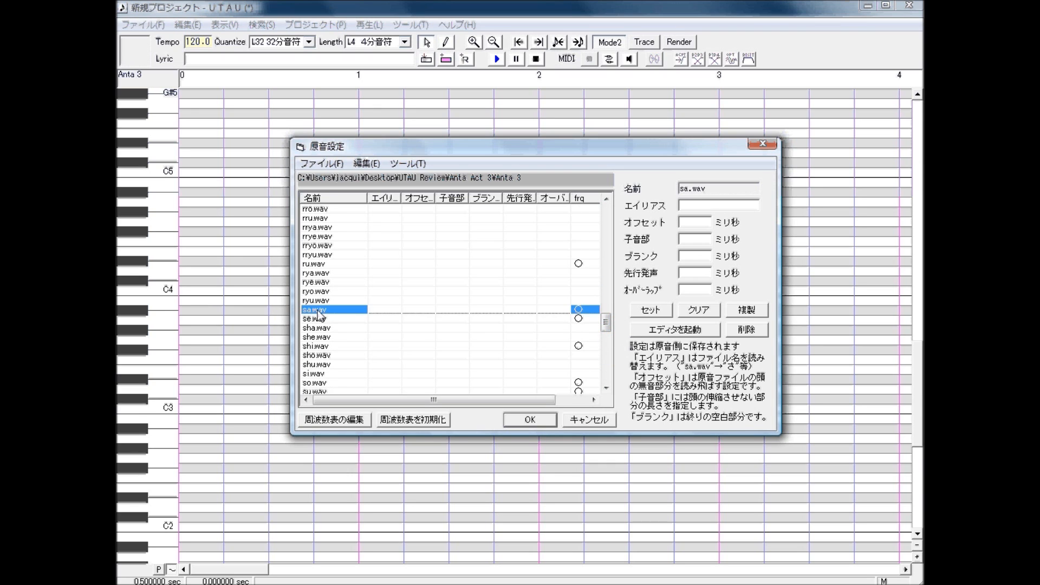
left_click(701, 333)
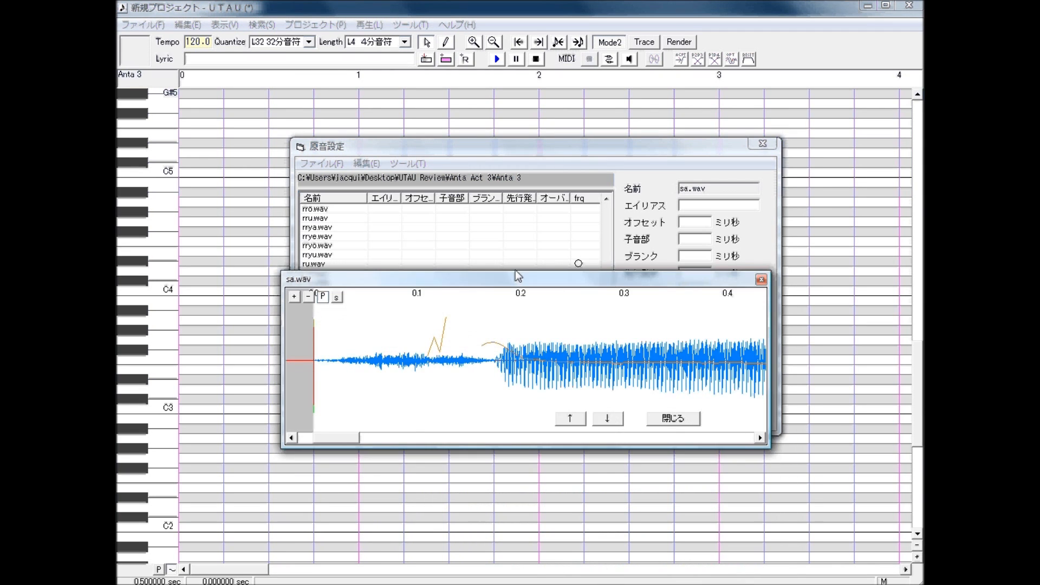
left_click(317, 257)
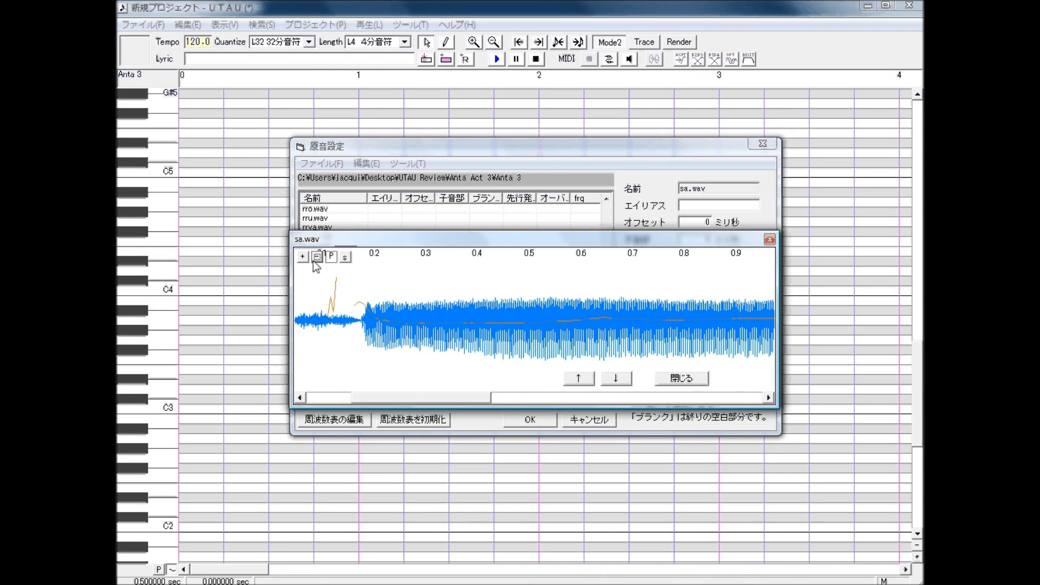
left_click(316, 256)
left_click(317, 256)
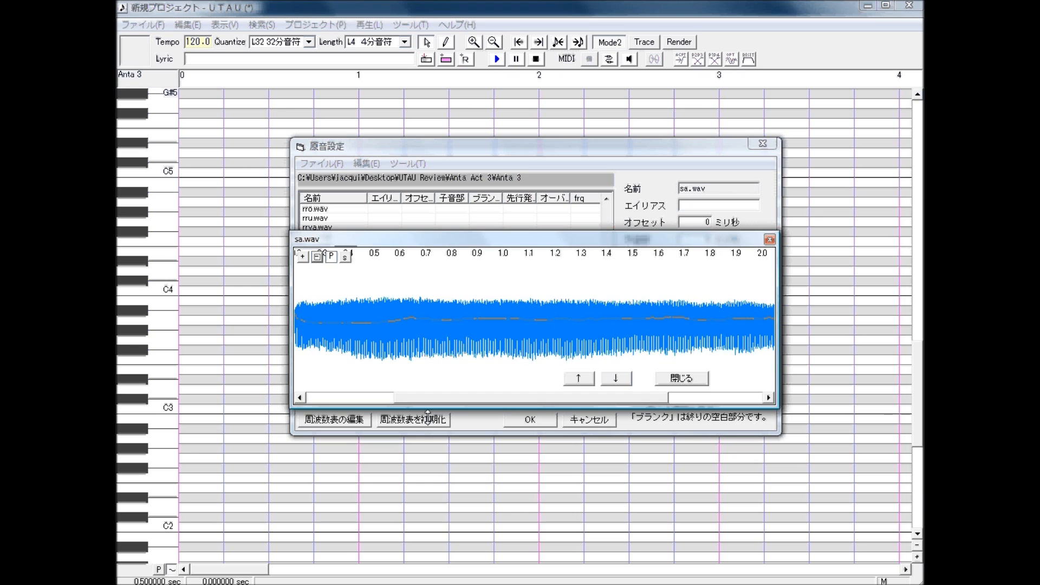
left_click_drag(291, 360, 194, 358)
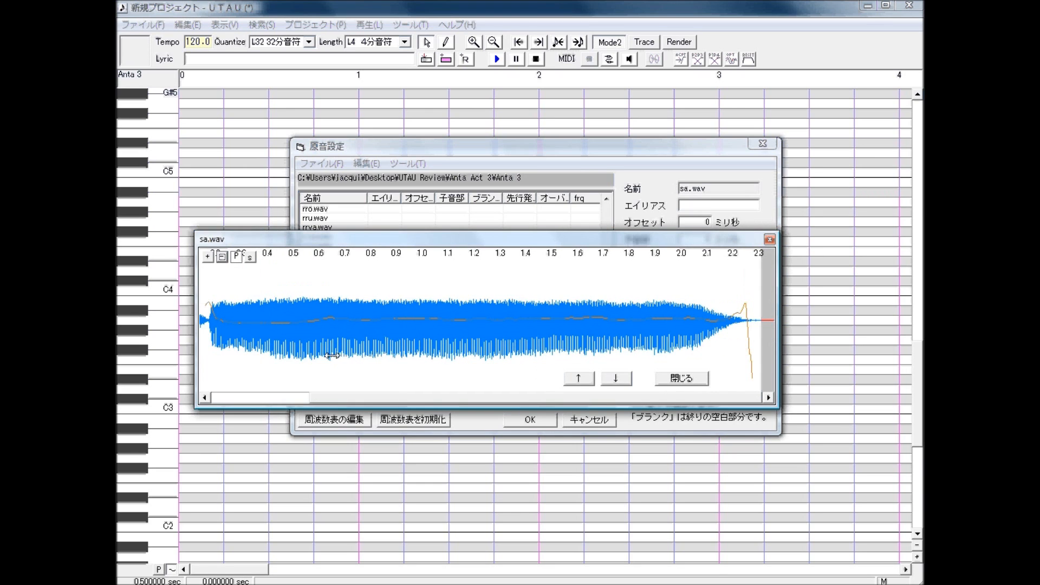
Step: Mark sa.wav's end blank from about 2.0 s and its consonant area over about the first 0.36 s
mouse_move(775, 339)
left_mouse_down()
mouse_move(830, 341)
mouse_move(812, 334)
mouse_move(660, 383)
mouse_move(738, 351)
left_mouse_up()
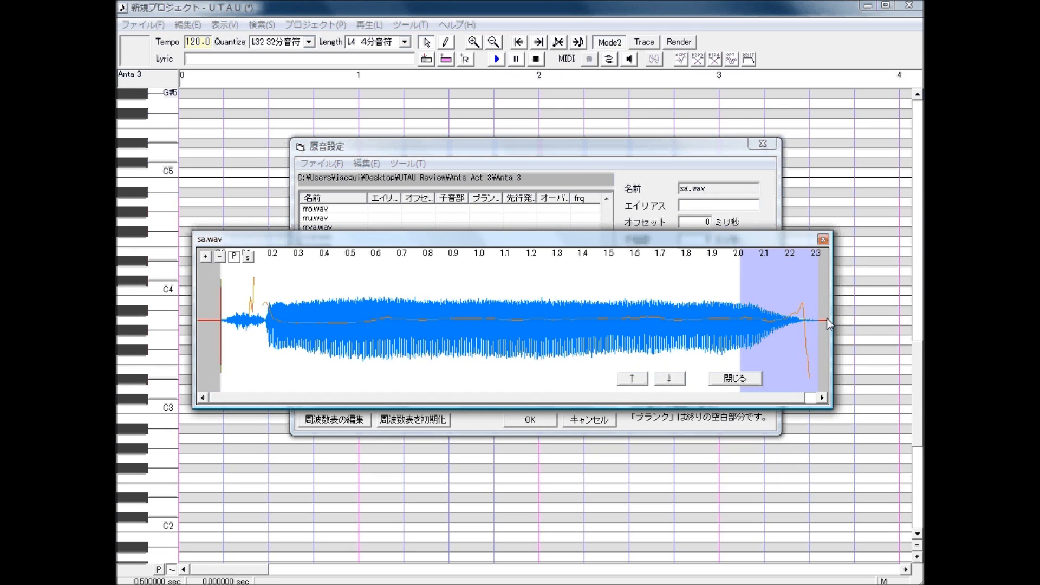
left_click_drag(728, 263, 732, 262)
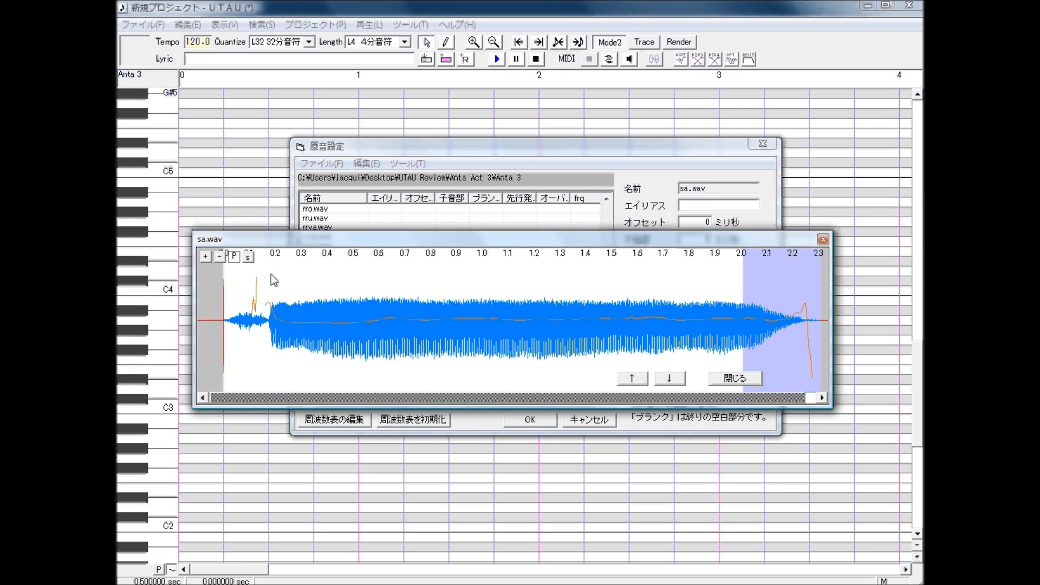
left_click_drag(225, 389, 317, 387)
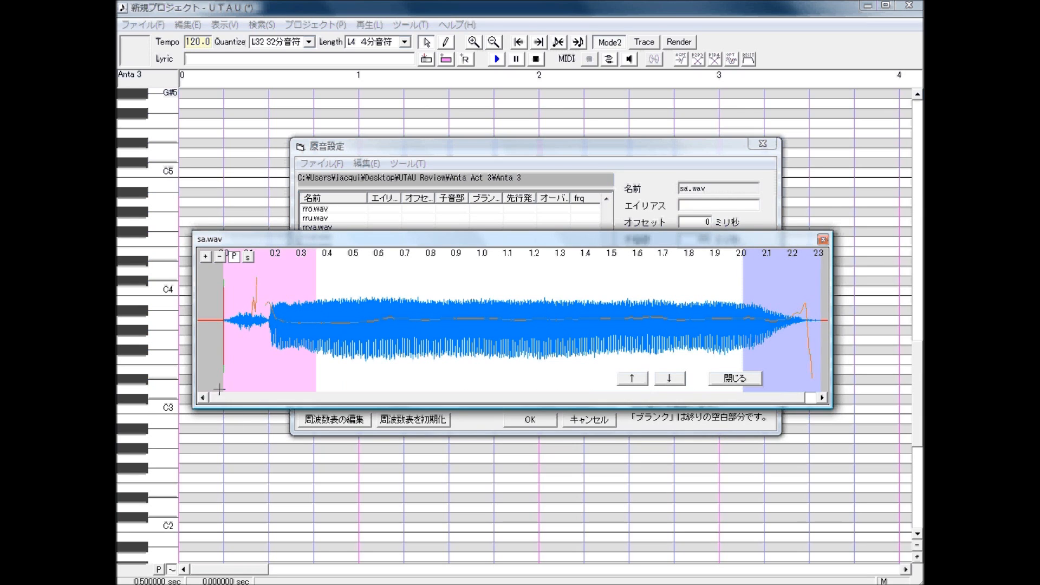
Step: Set sa.wav's offset to 43 ms, place the preutterance marker at the vowel's start and the overlap marker within the consonant
left_click_drag(223, 385, 234, 383)
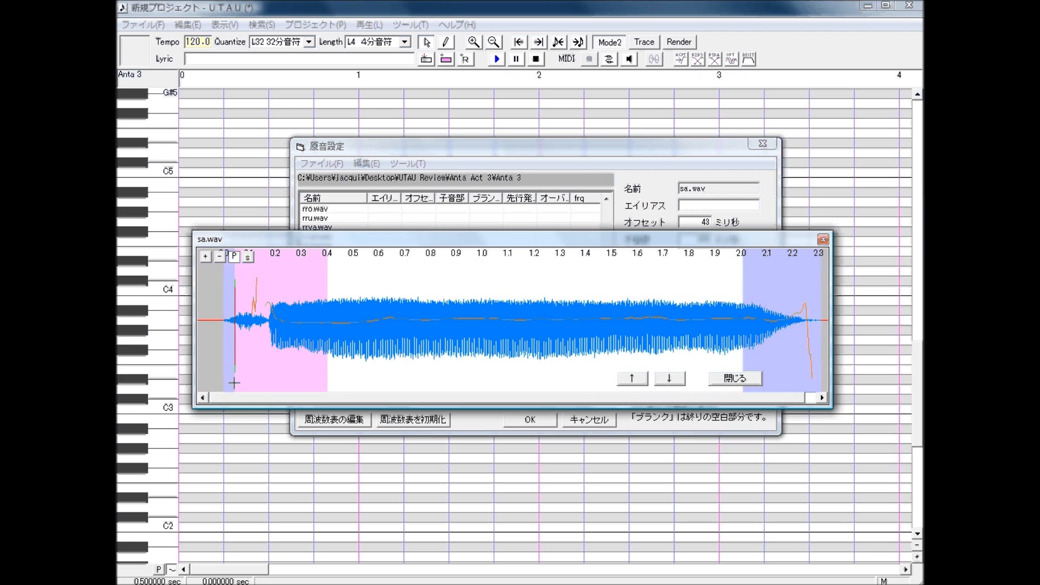
left_click_drag(329, 361, 271, 346)
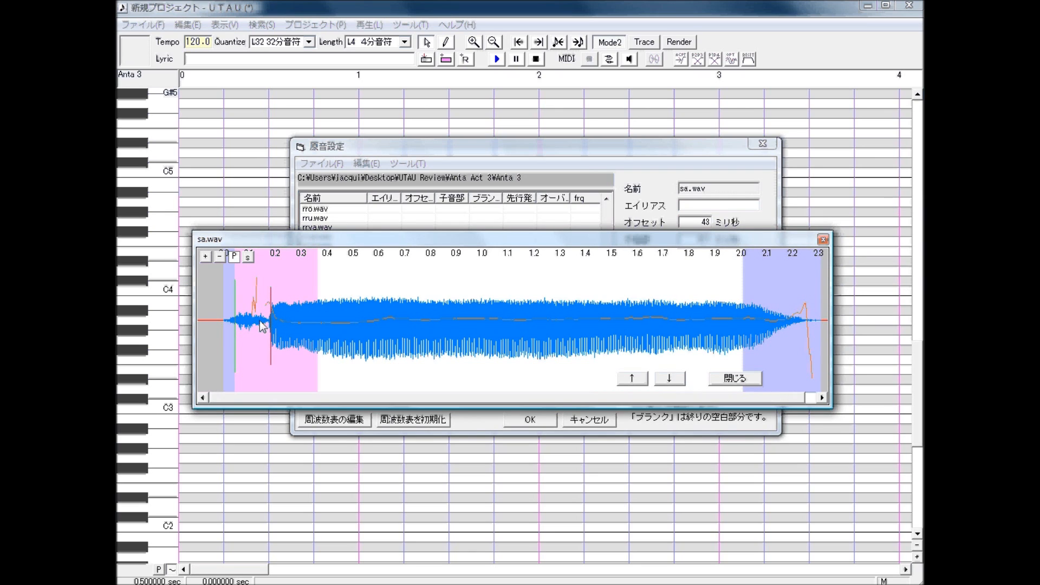
left_click_drag(236, 349, 247, 352)
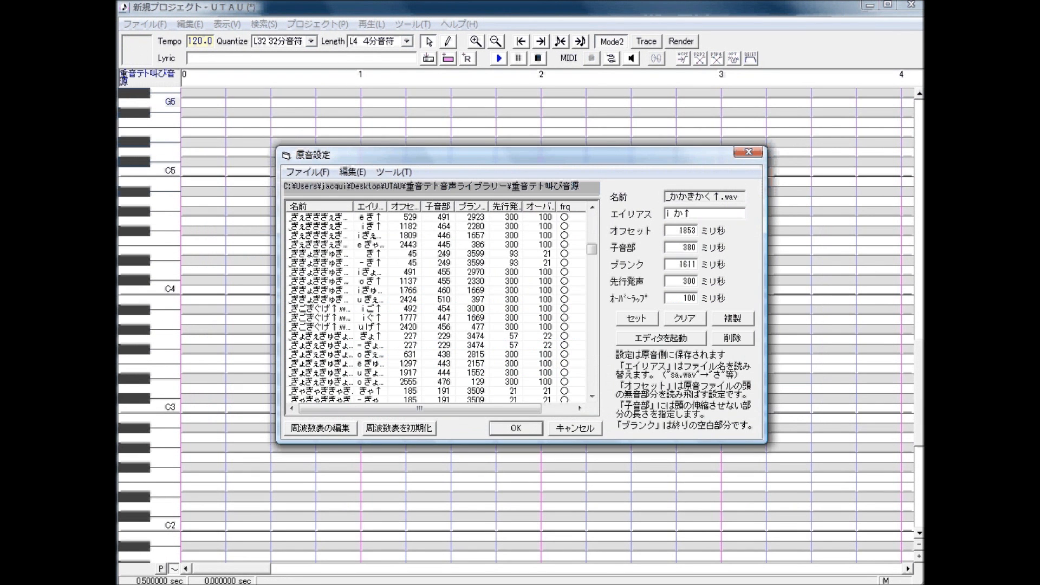
Step: Examine the "e しゅ↑" entry of the 重音テト叫び音源 voicebank in the waveform editor, zoomed out, and close the editor
left_click_drag(592, 252, 633, 270)
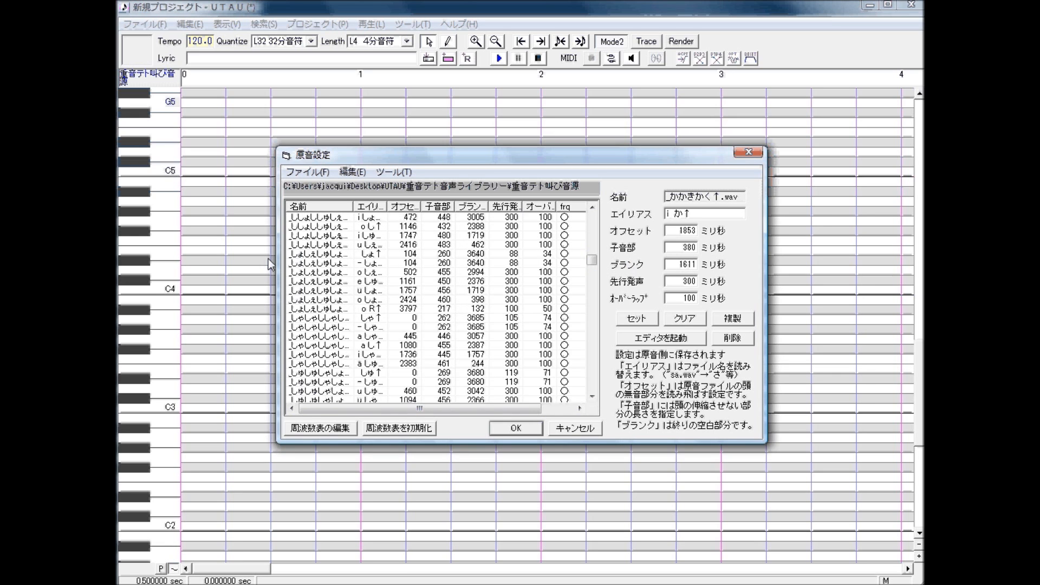
left_click(574, 281)
left_click(646, 338)
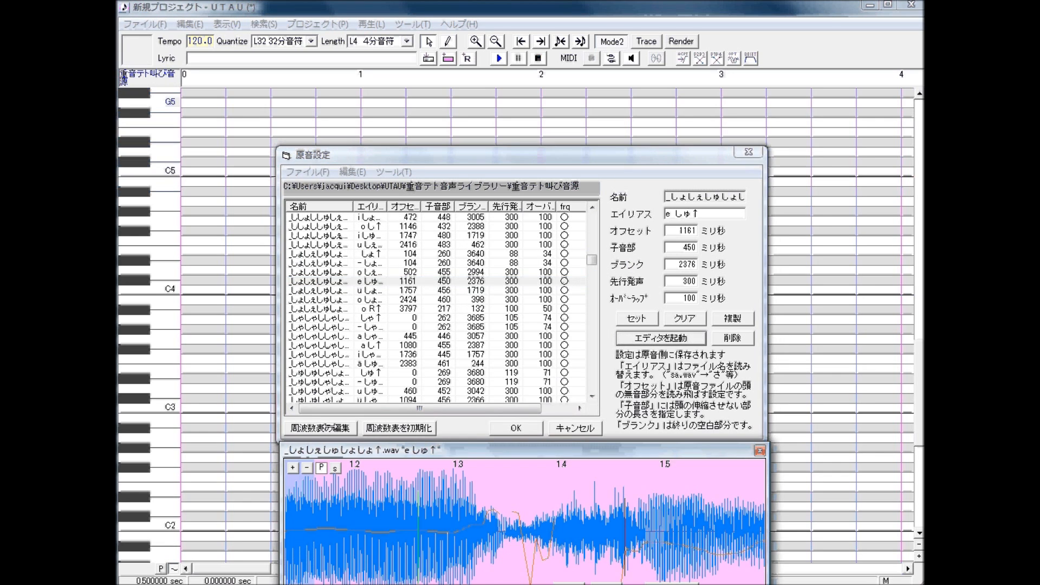
left_click(316, 360)
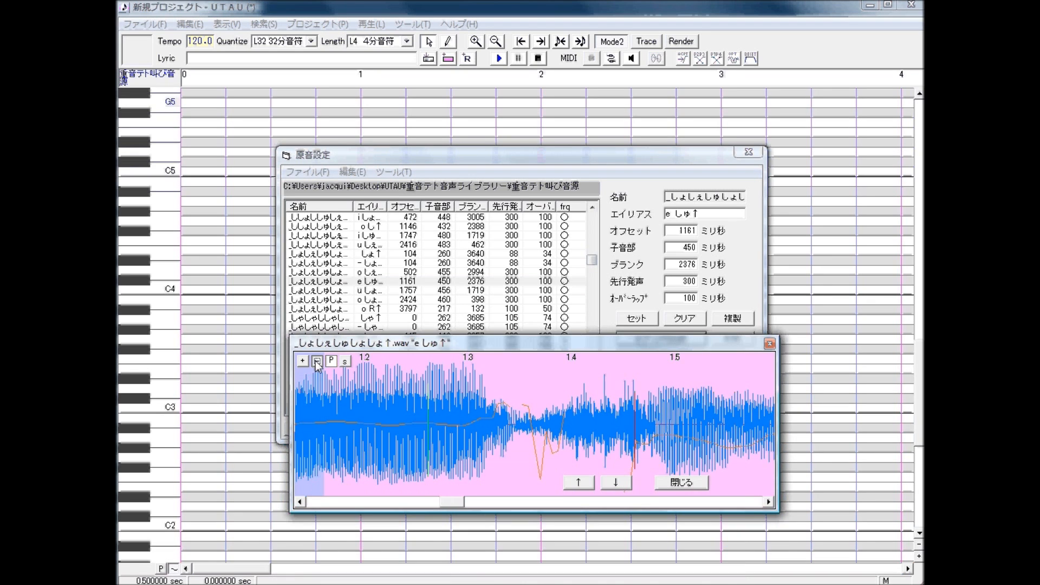
left_click_drag(672, 501, 466, 499)
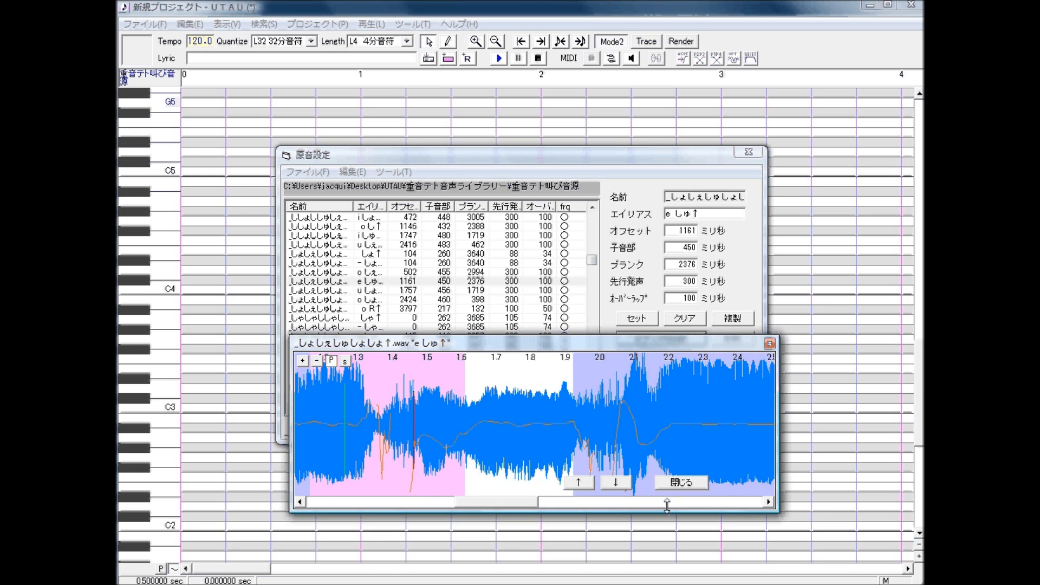
left_click(684, 482)
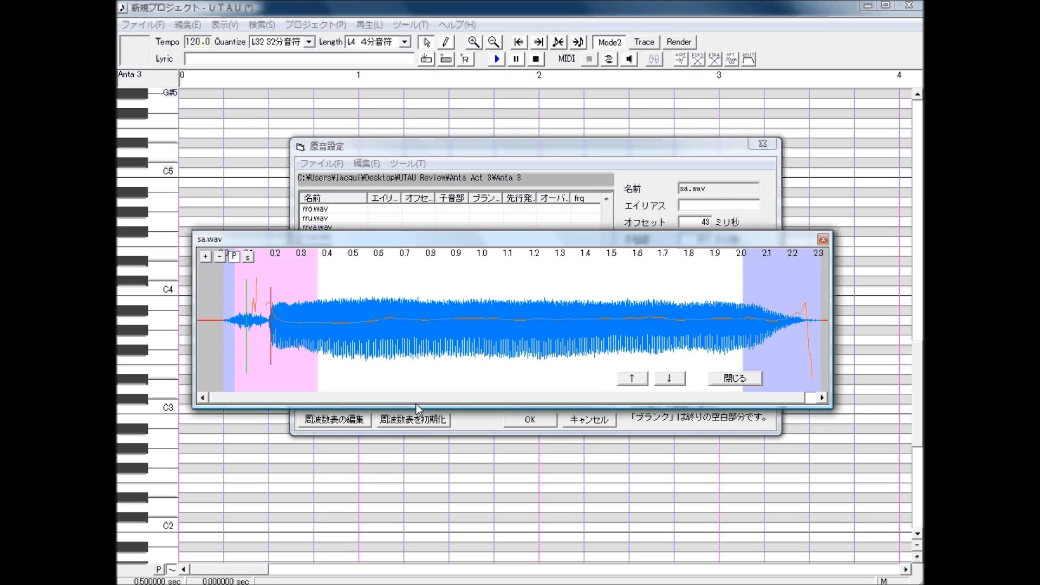
Step: Close sa.wav's waveform editor and open cha.wav from the Anta 3 list in the editor, zoomed out to show more of the waveform
left_click_drag(424, 396, 401, 391)
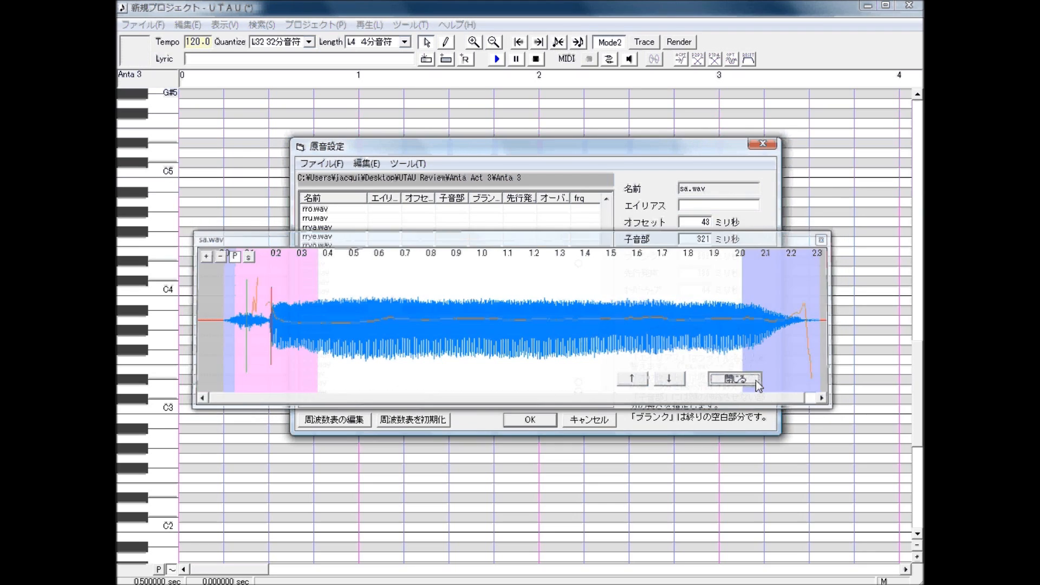
left_click(753, 379)
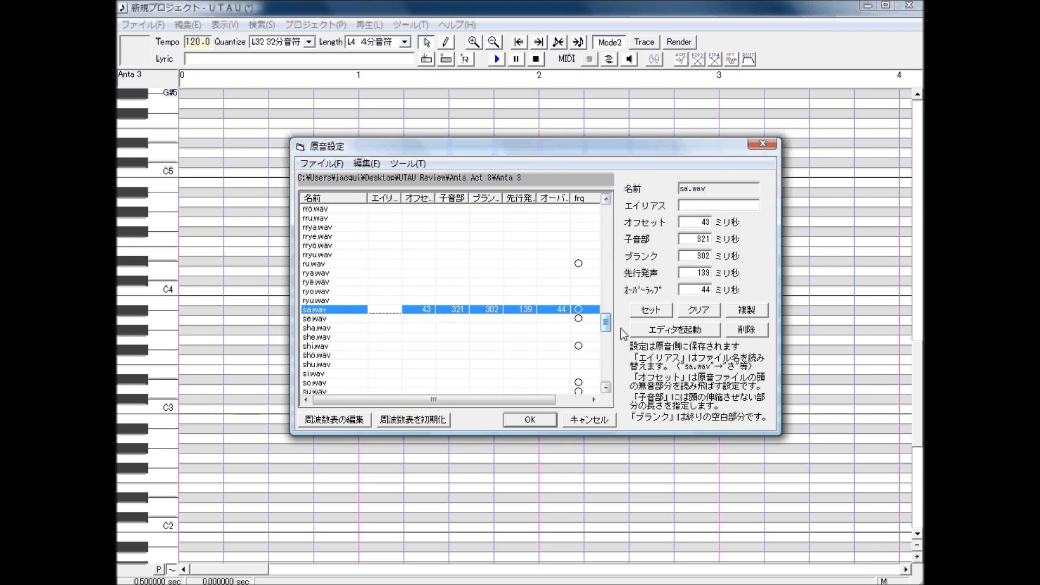
left_click_drag(606, 321, 639, 222)
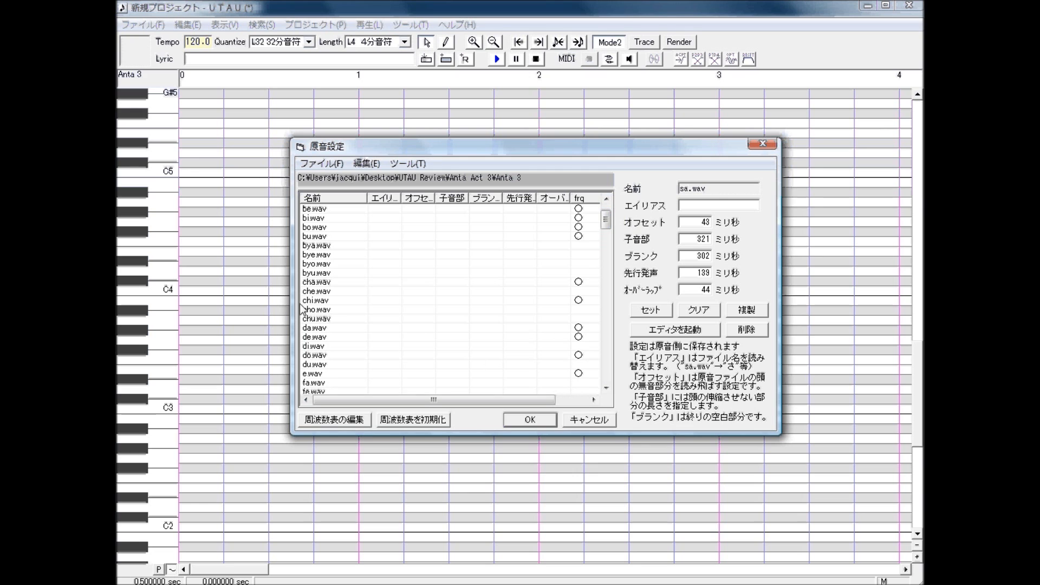
left_click(325, 282)
left_click(684, 333)
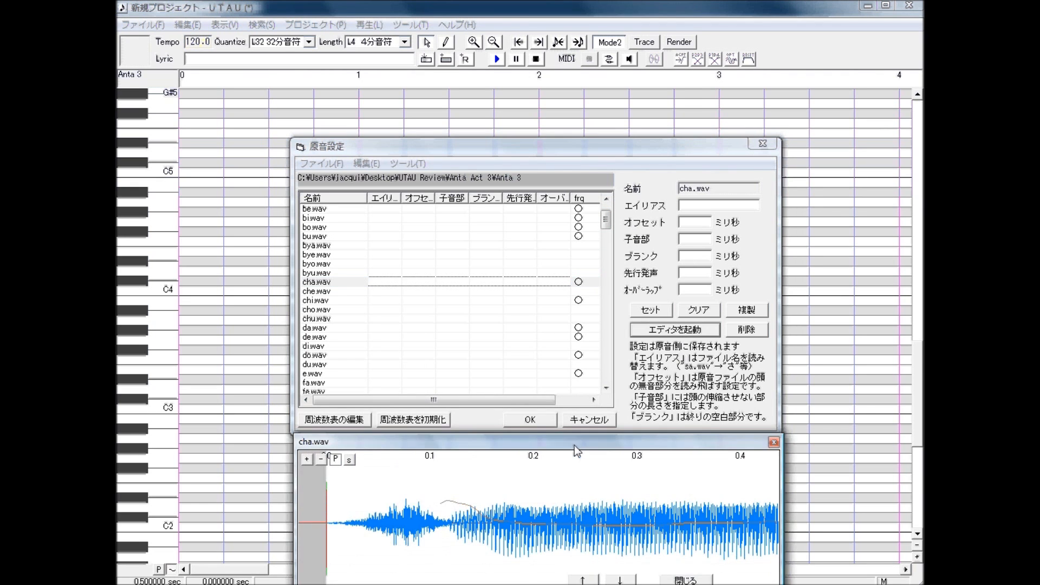
left_click_drag(574, 442, 350, 339)
left_click(312, 354)
left_click(313, 354)
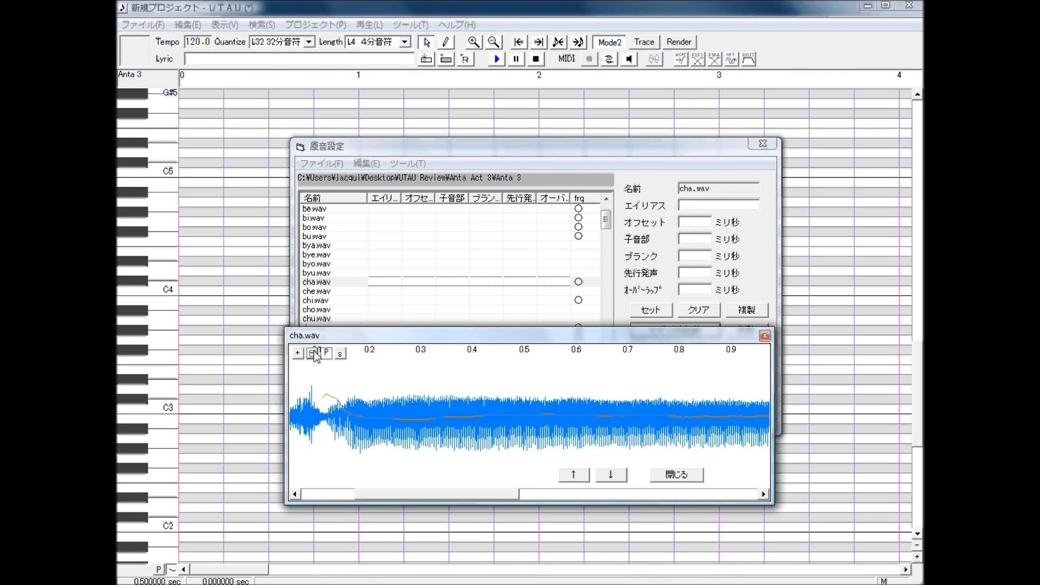
left_click(312, 353)
left_click(312, 353)
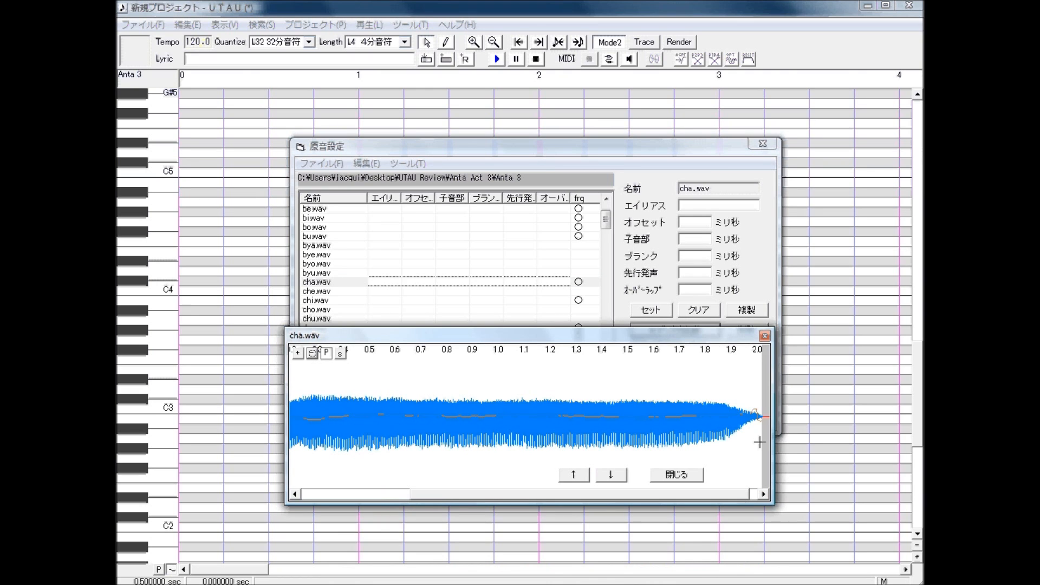
Step: Set cha.wav's end blank to 335 ms, its consonant area to 337 ms and its offset to 52 ms on the waveform
left_click(675, 447)
scroll(408, 482, "up", 3)
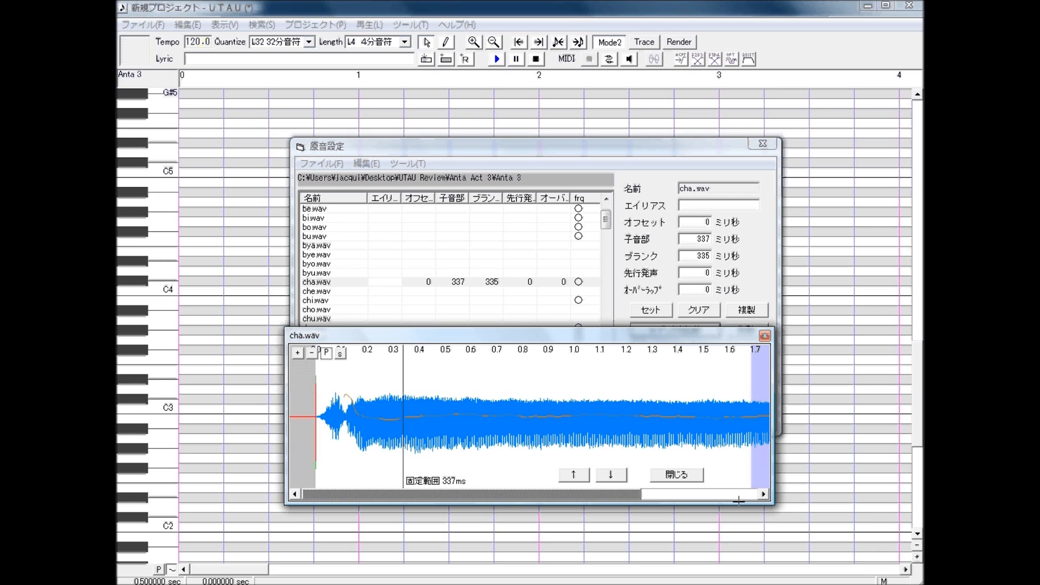
left_click(402, 474)
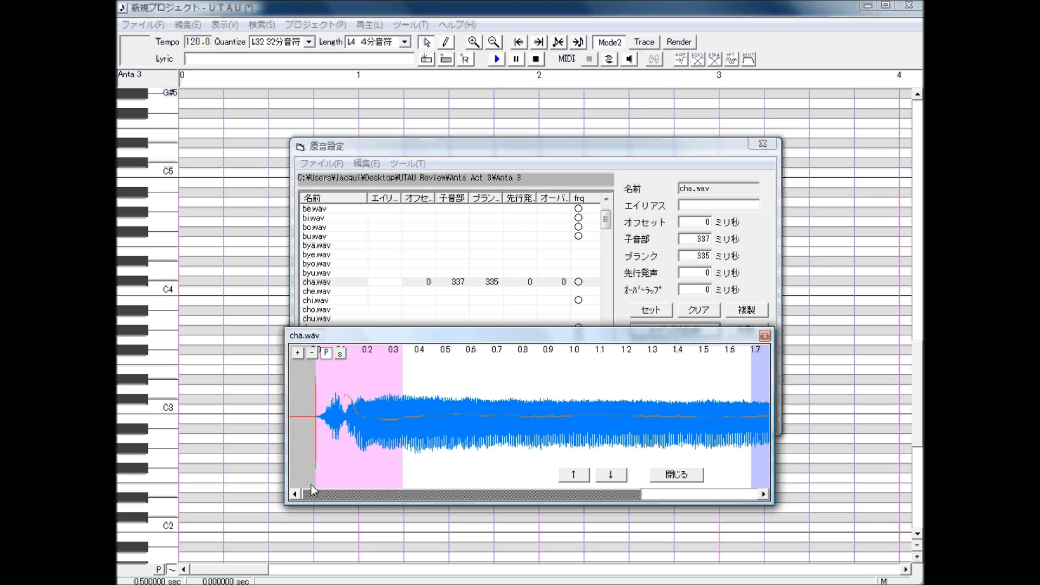
left_click_drag(319, 480, 331, 477)
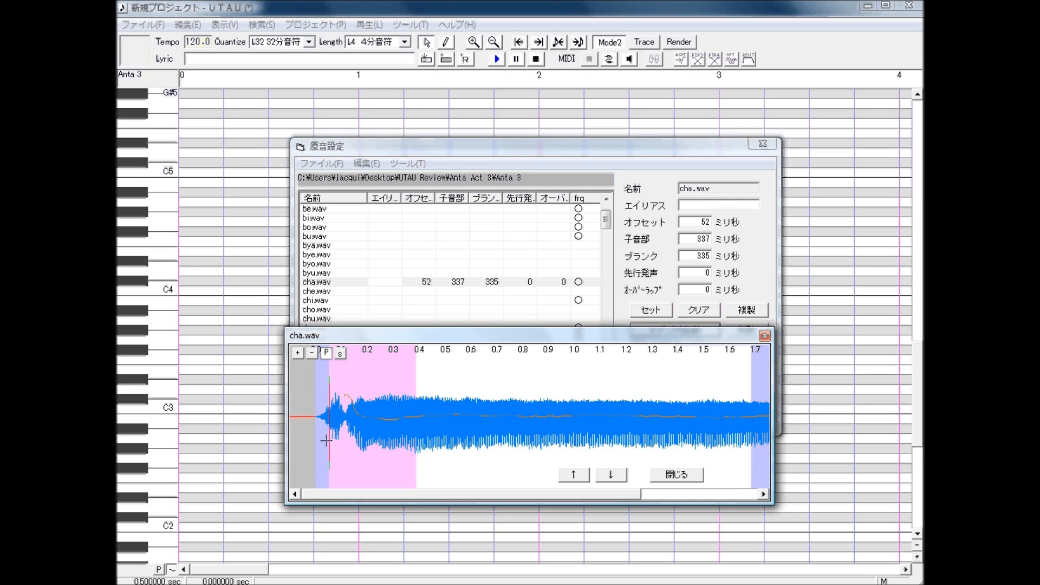
Step: Set cha.wav's preutterance to 71 ms at the vowel's start and its overlap to -24 ms, and close its waveform editor
mouse_move(328, 440)
left_mouse_down()
mouse_move(347, 442)
mouse_move(323, 447)
left_mouse_up()
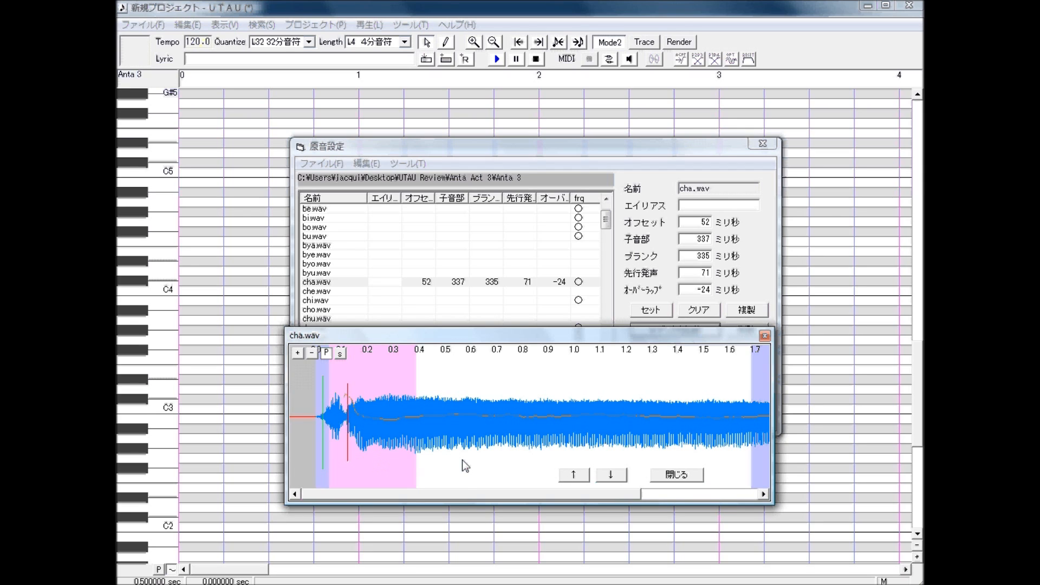
left_click_drag(467, 492, 344, 446)
left_click_drag(458, 498, 470, 502)
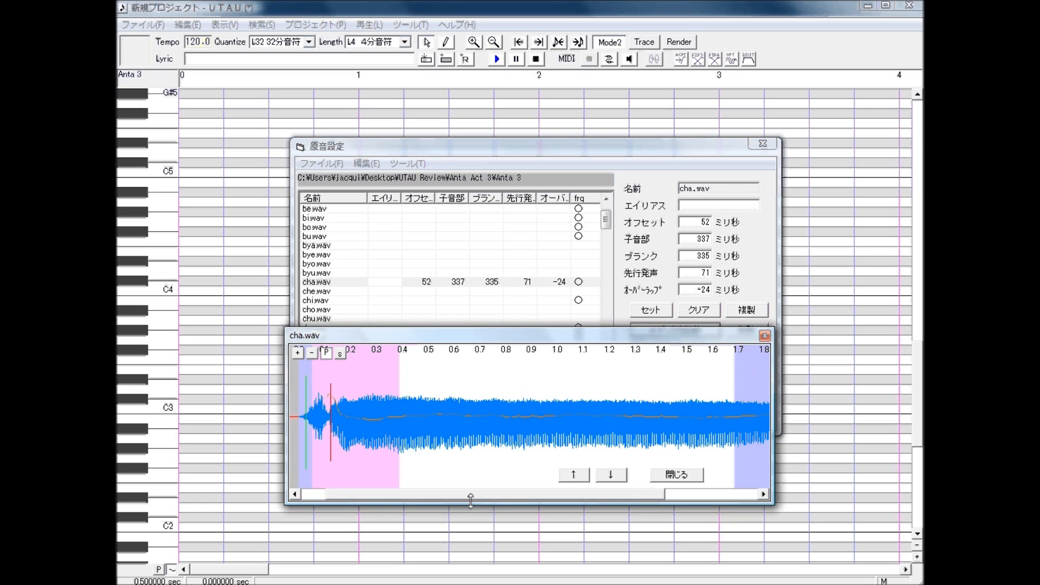
left_click(670, 476)
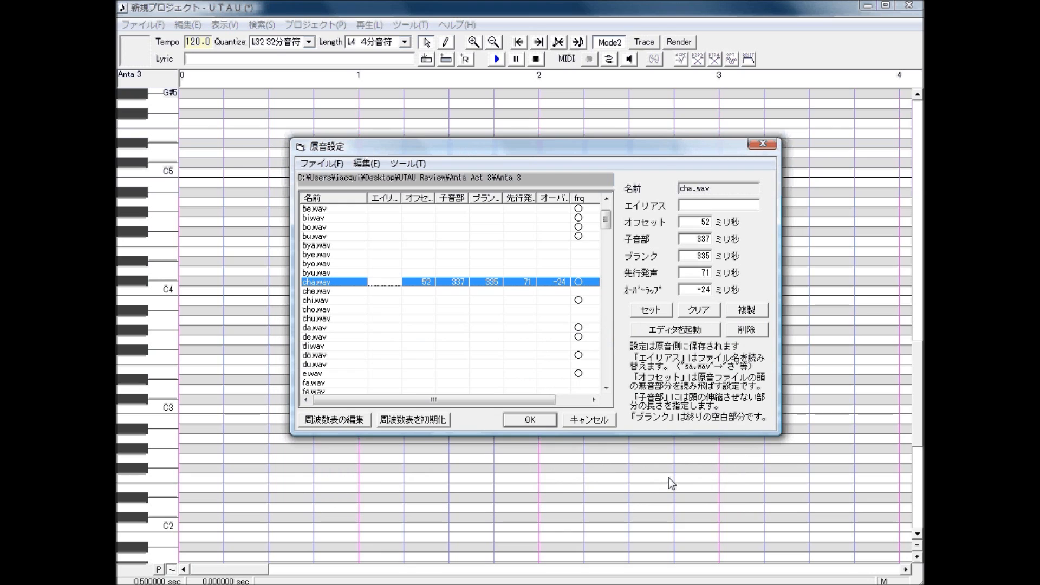